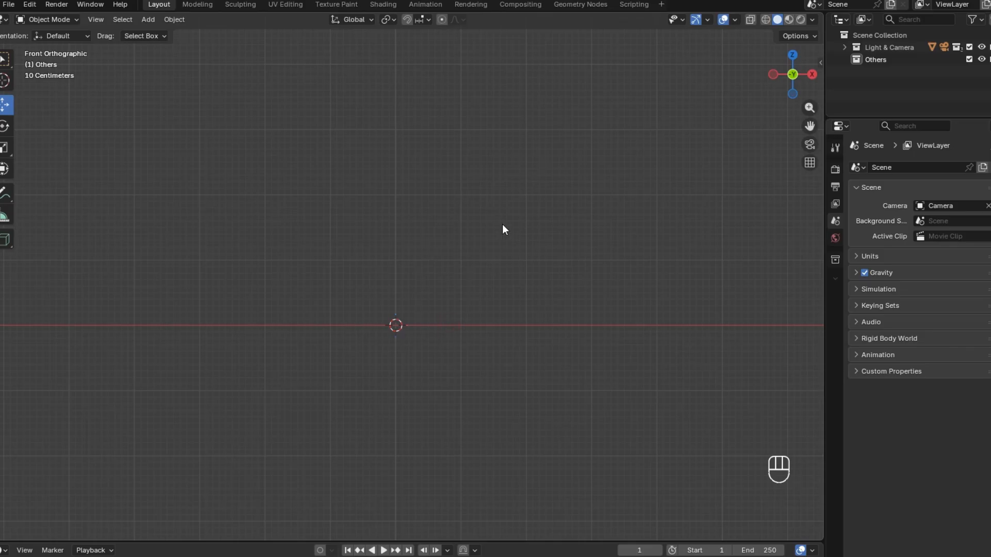
Step: Add the Refrance.png image to the Others collection as an empty reference image
key("shift+a")
mouse_move(447, 229)
left_click(503, 228)
left_click(364, 106)
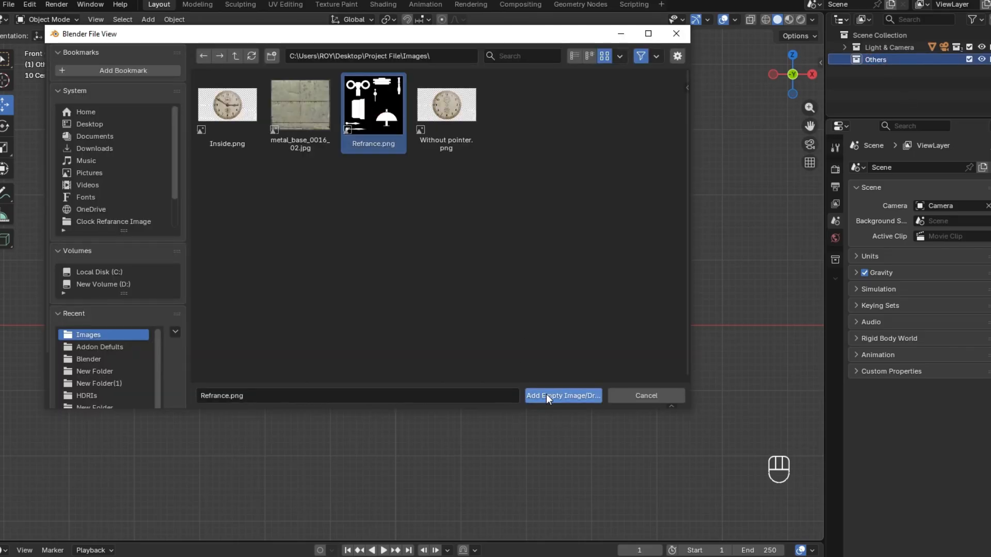
left_click(546, 395)
Step: Rotate the reference image 90 degrees around the Z axis so it faces the right orthographic view
key("KP_5")
key("KP_3")
type("r")
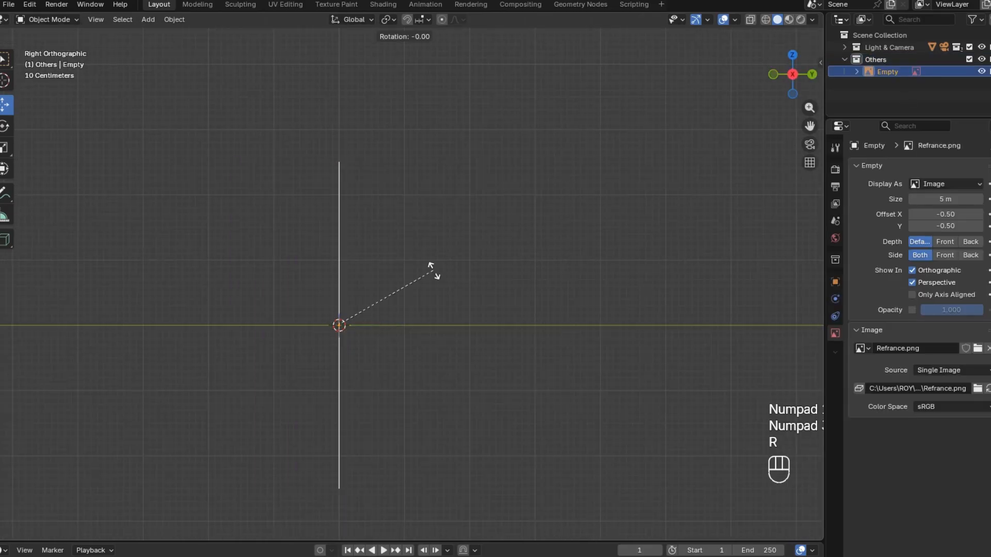
type("z90")
left_click(435, 270)
Step: Shift the reference image along the Y axis and set its opacity to about 0.495
left_click_drag(381, 325, 462, 325)
left_click(912, 310)
left_click_drag(961, 310, 930, 310)
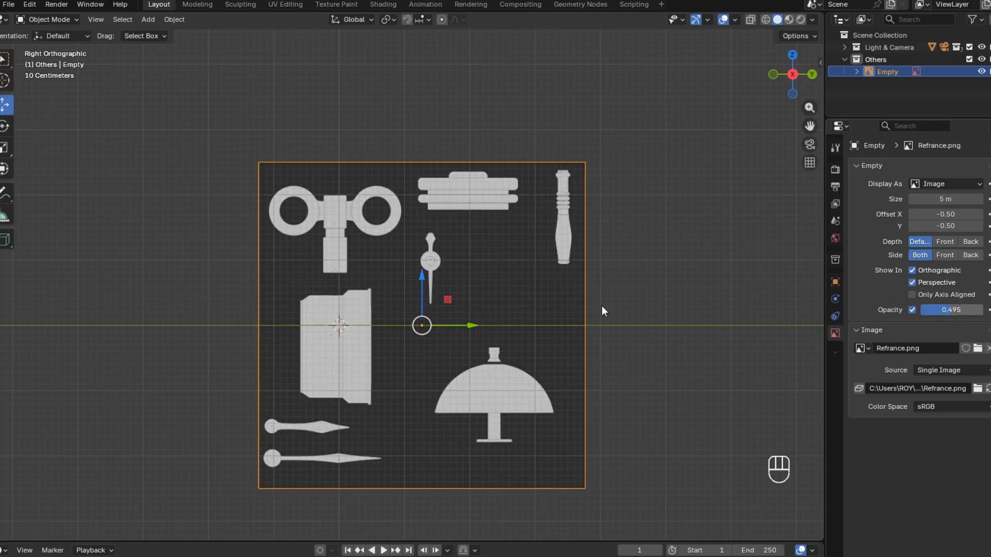
Step: Scale the reference image and move it so the clock body silhouette surrounds the world origin
middle_click_drag(487, 329, 567, 345, "shift")
key("s")
left_click(597, 279)
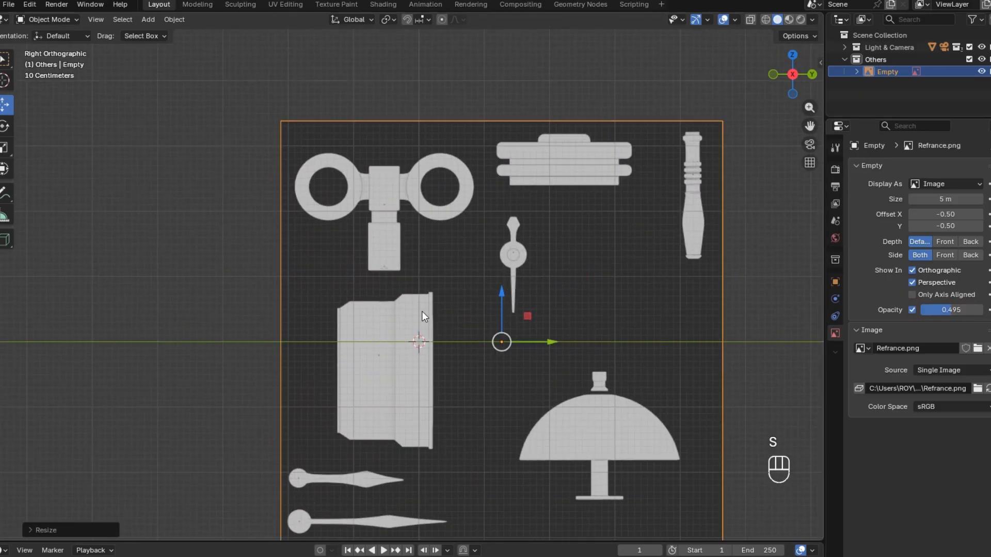
key("g")
left_click(467, 283)
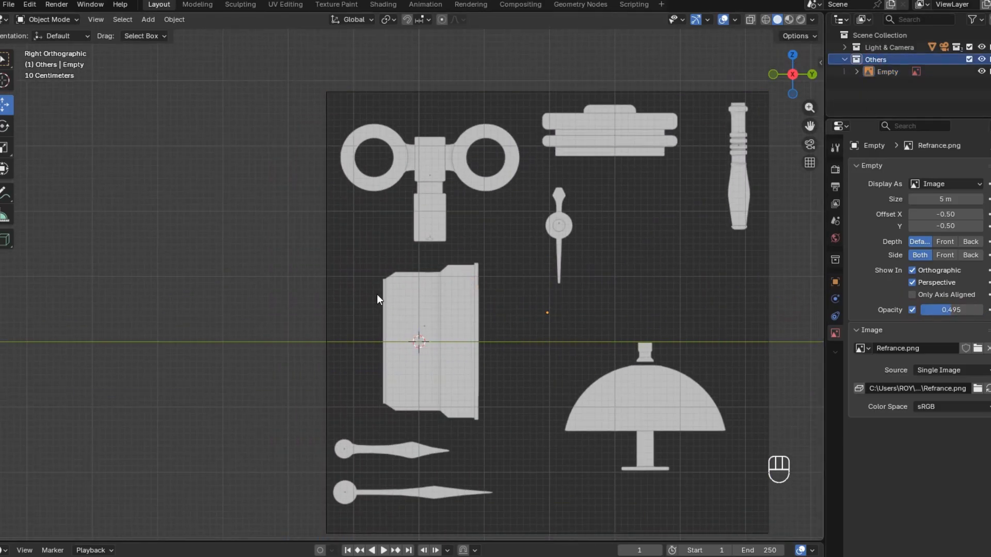
Step: Add a mesh circle at the world origin from the front view for the clock body
key("shift+a")
key("KP_1")
key("shift+a")
mouse_move(444, 124)
left_click(484, 147)
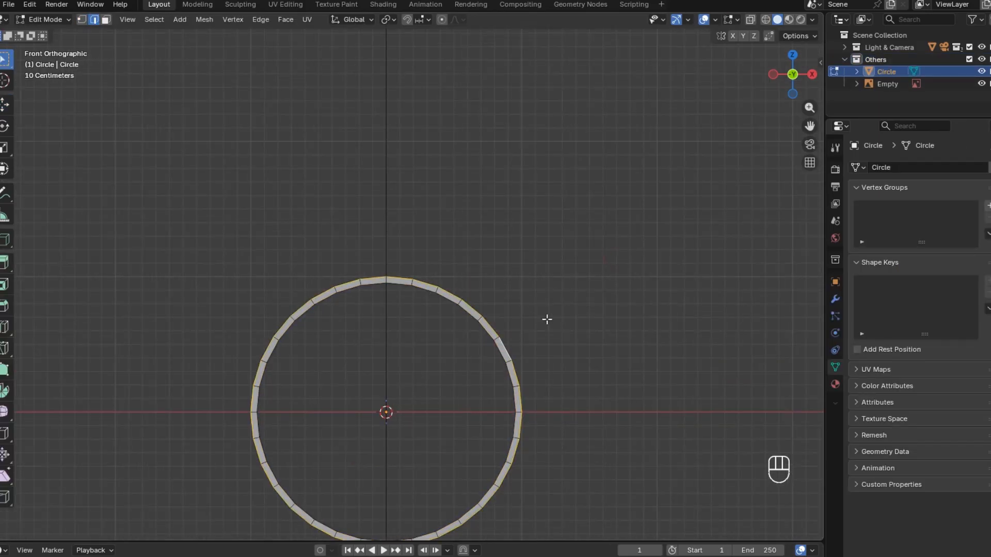
Step: Select the whole circle mesh and move it to the front end of the body silhouette in the right view
key("KP_3")
scroll(485, 325, "down", 2)
scroll(464, 316, "up", 1)
key("a")
middle_click_drag(452, 355, 474, 275, "shift")
scroll(474, 275, "up", 2)
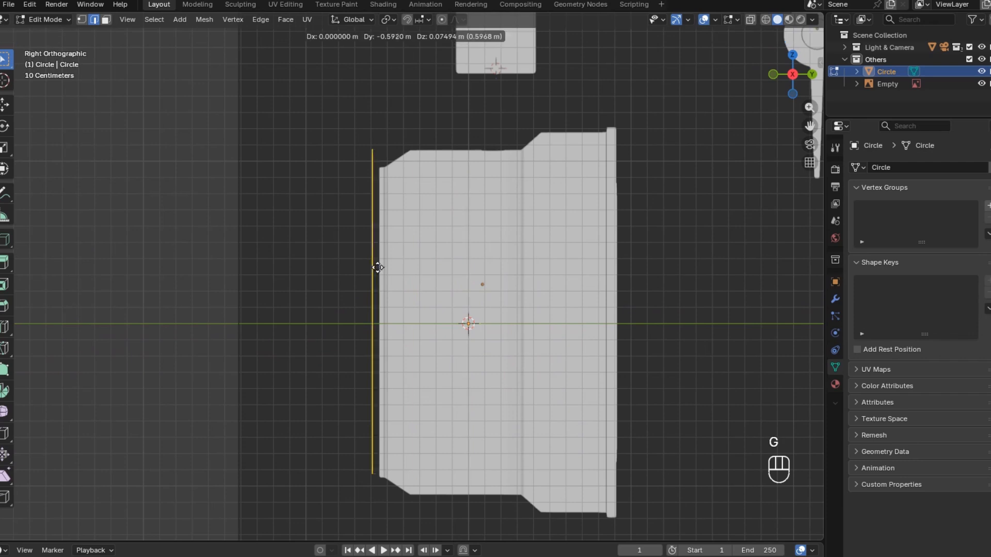
left_click(453, 191)
middle_click_drag(453, 191, 449, 226)
key("KP_3")
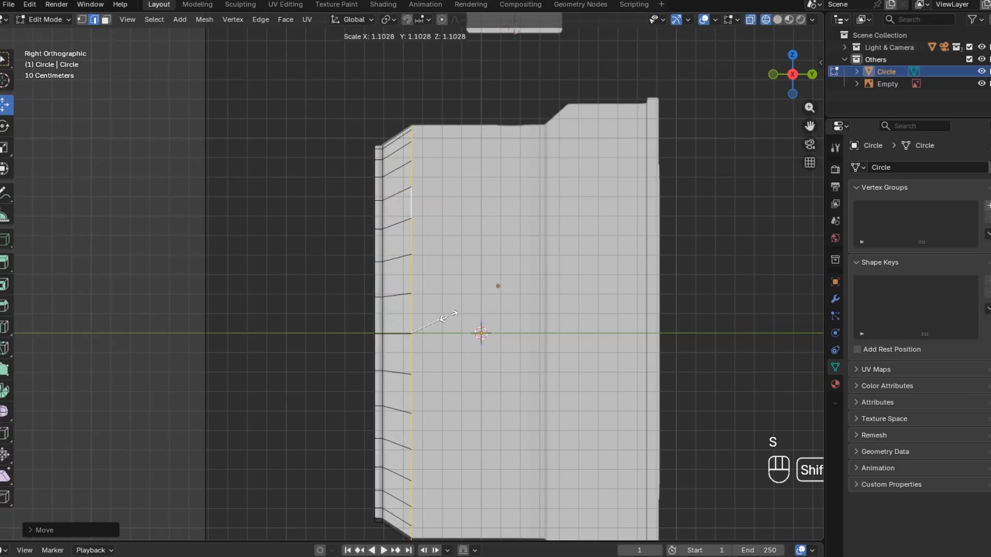
Step: Extrude and scale the edge loop along the Y axis to follow the body silhouette up to the back rim
left_click_drag(581, 332, 582, 332)
middle_click_drag(592, 315, 466, 335, "shift")
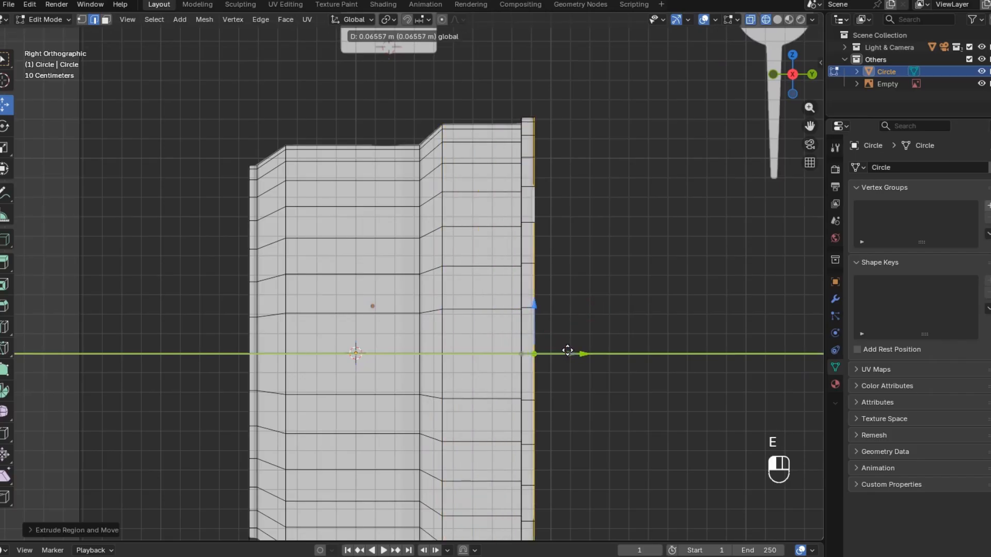
left_click_drag(568, 351, 568, 350)
Step: Extrude the back rim's edge loop inward, push it into the body and scale in another loop
middle_click_drag(571, 338, 510, 344)
key("e")
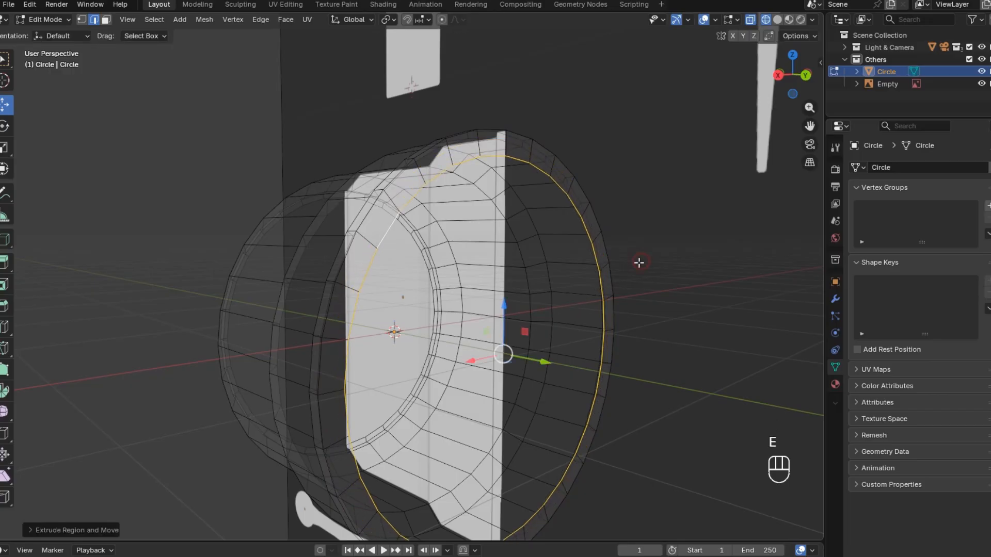
left_click_drag(500, 353, 499, 352)
key("KP_7")
middle_click_drag(505, 290, 509, 367, "shift")
key("e")
key("s")
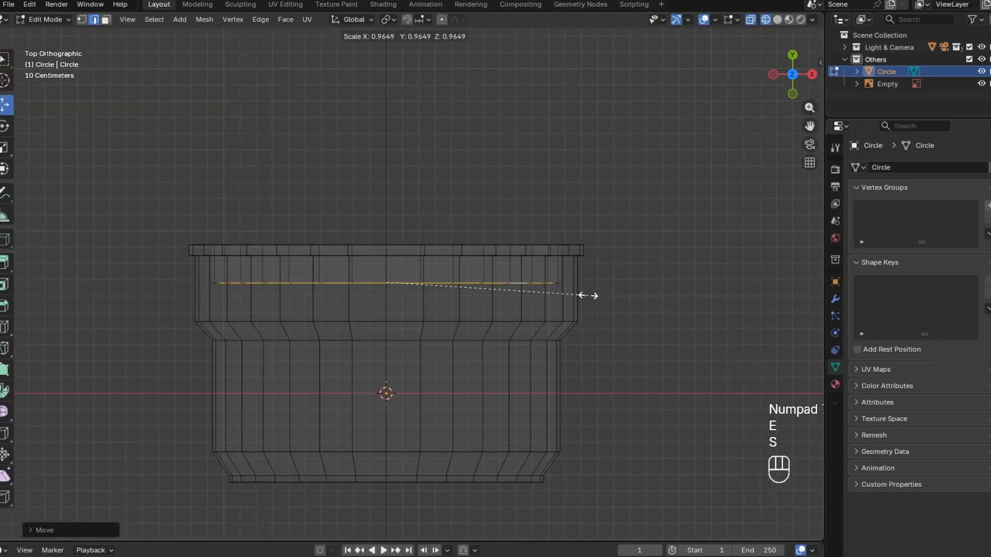
left_click(582, 295)
Step: Extrude and scale the inner back loop further toward the centre to build the recessed back plate
middle_click_drag(588, 330, 462, 256)
key("e")
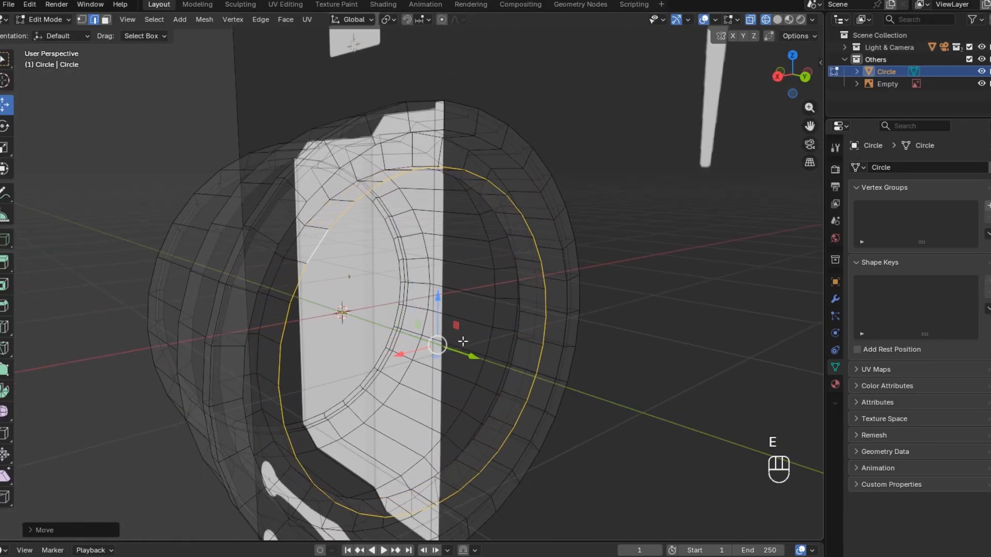
key("KP_7")
key("s")
middle_click_drag(389, 215, 597, 186)
key("e")
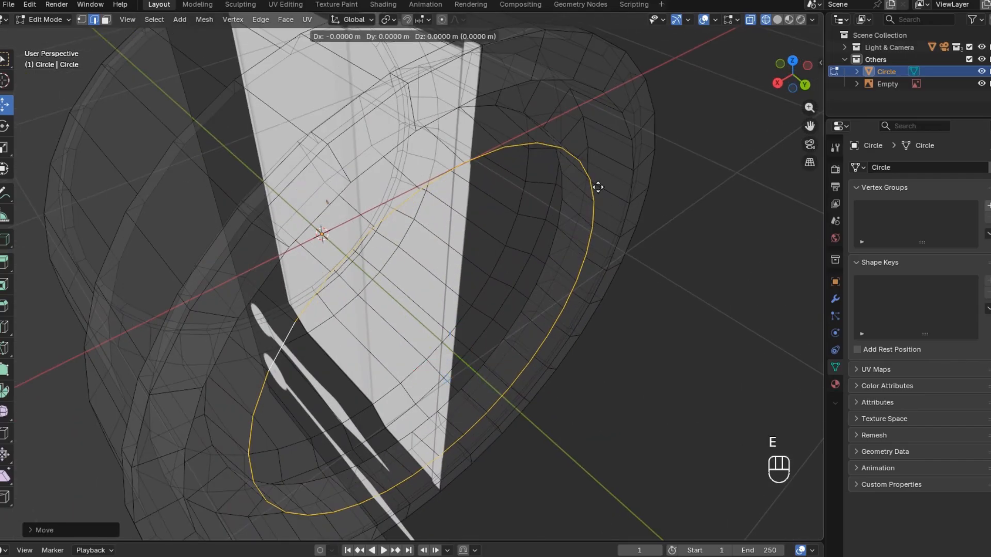
left_click(473, 338)
middle_click_drag(473, 338, 511, 316)
Step: Push the front opening's inner loop into the body, extrude and scale it inward, and fill the centre with a face
left_click(777, 20)
scroll(330, 269, "down", 3)
mouse_move(305, 271)
middle_mouse_down()
mouse_move(390, 252)
mouse_move(442, 258)
middle_mouse_up()
key("KP_1")
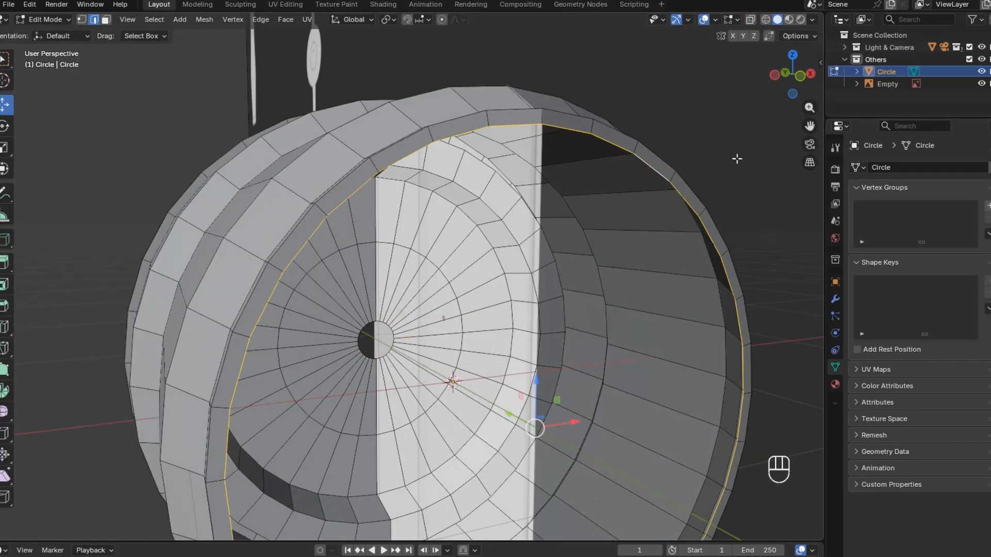
left_click_drag(519, 414, 502, 409)
left_click_drag(450, 387, 447, 385)
scroll(464, 366, "down", 3)
middle_click_drag(550, 347, 472, 346)
key("e")
key("s")
key("f")
scroll(360, 342, "down", 3)
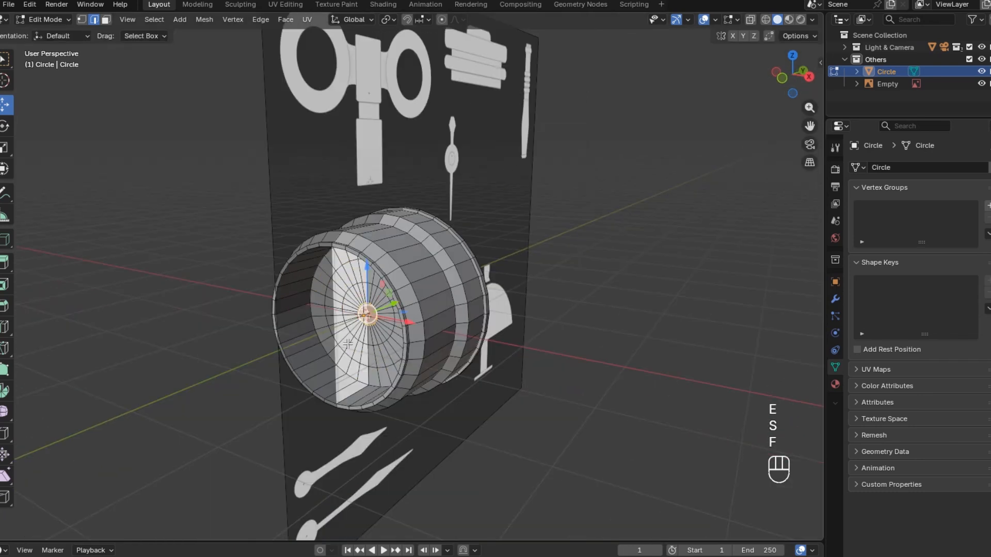
Step: Hide the reference image, return to Object Mode and apply the clock body's object transform
middle_click_drag(361, 341, 436, 338)
left_click(982, 72)
left_click(981, 72)
left_click(981, 83)
middle_click_drag(508, 278, 394, 258)
key("Tab")
key("ctrl+a")
left_click(372, 314)
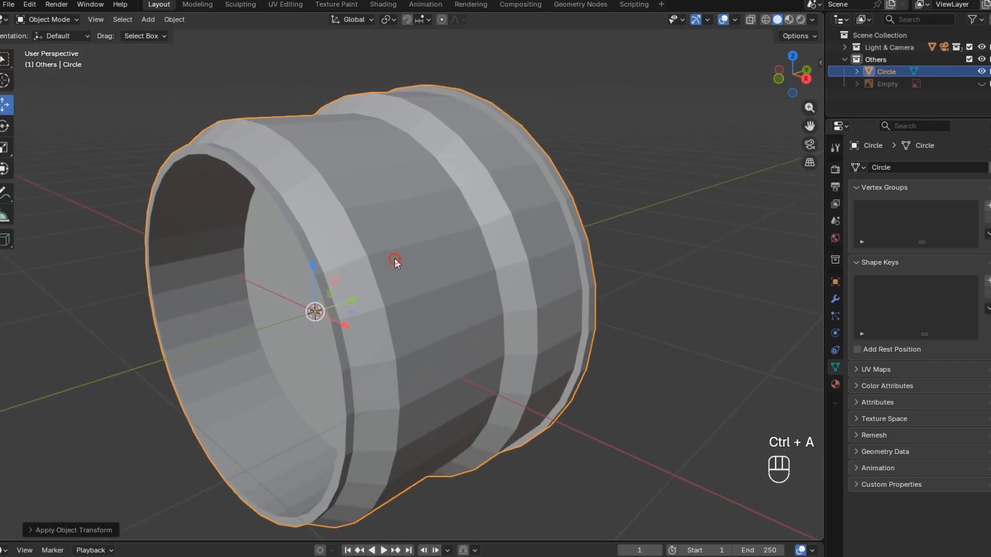
Step: Add a Subdivision Surface modifier to the clock body
key("Tab")
left_click(836, 299)
left_click(890, 168)
mouse_move(829, 195)
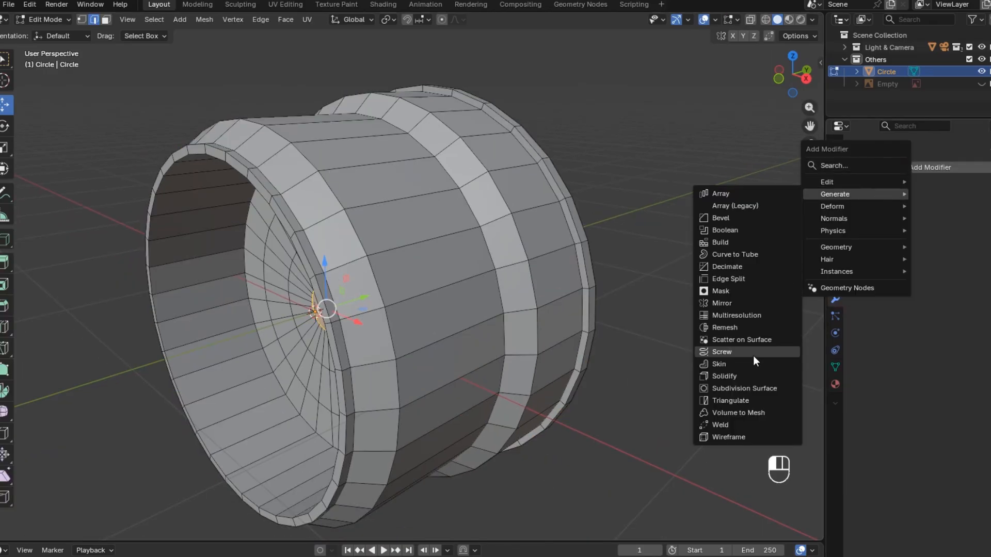
left_click(753, 388)
Step: Bevel the edge loops around the front rim of the clock body with 2 segments
middle_click_drag(366, 271, 377, 267)
scroll(367, 261, "up", 1)
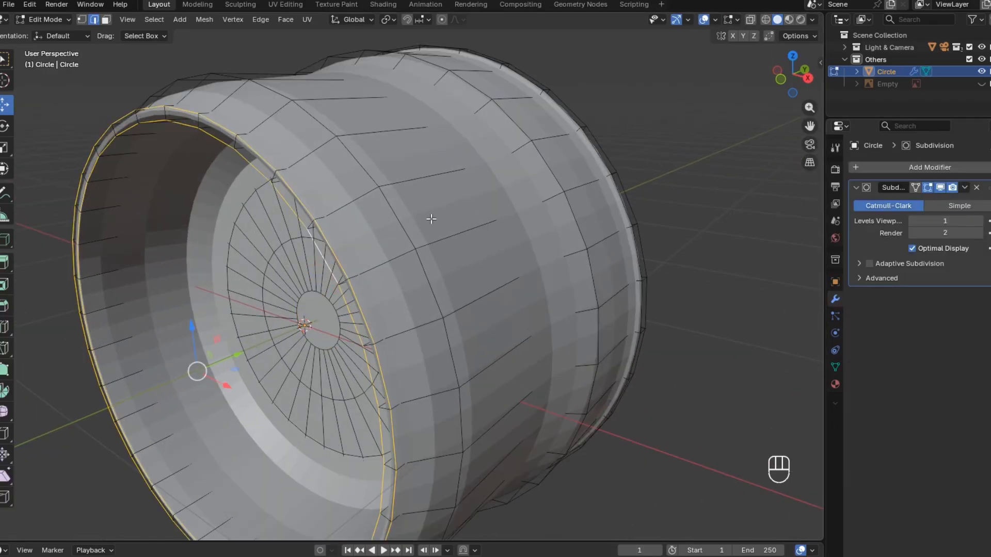
key("ctrl+b")
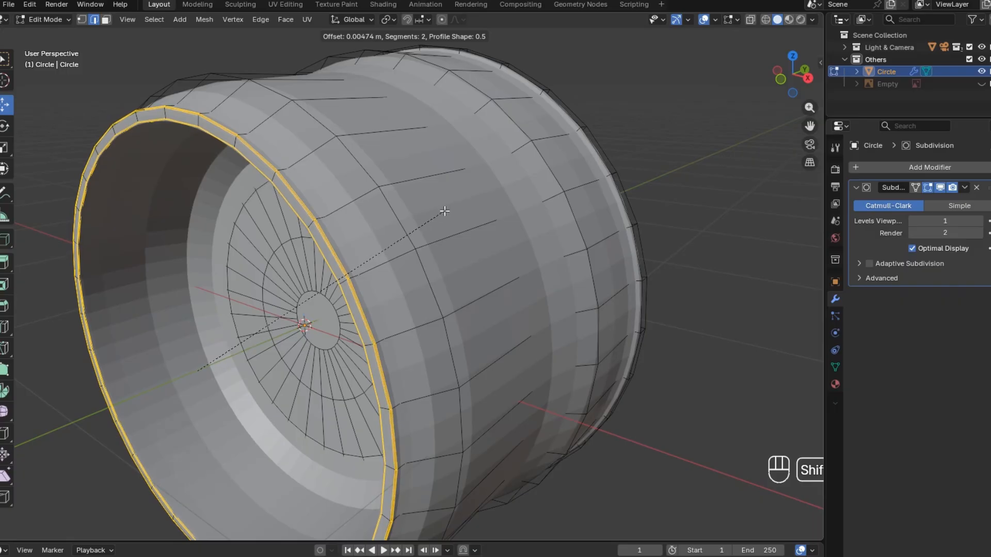
key("ctrl+r")
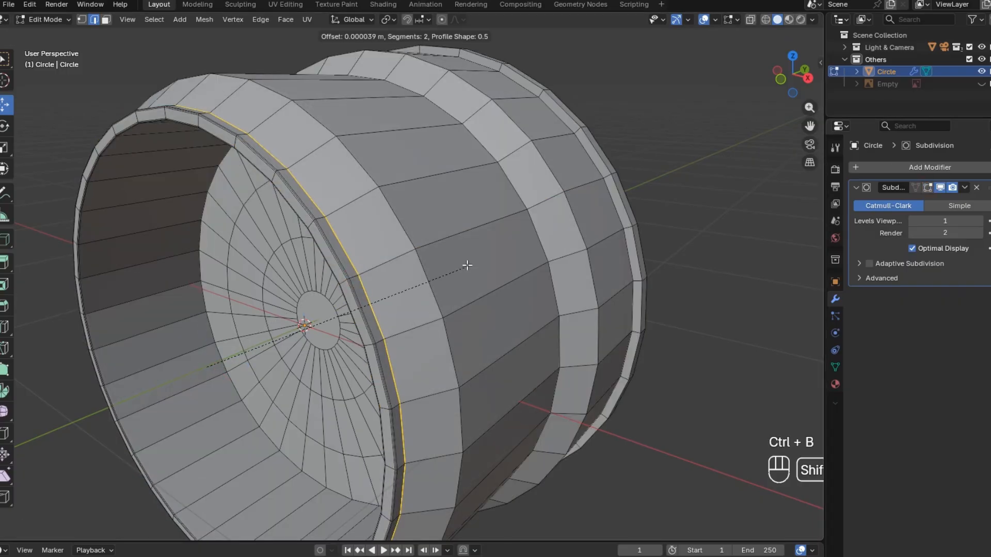
Step: Bevel the edge loops of the back rim, its inner recess and the outer edge of the back plate
middle_click_drag(565, 224, 604, 199)
left_click(691, 200)
left_click(579, 205, "alt")
left_click(586, 205, "alt+shift")
middle_click_drag(531, 213, 517, 203)
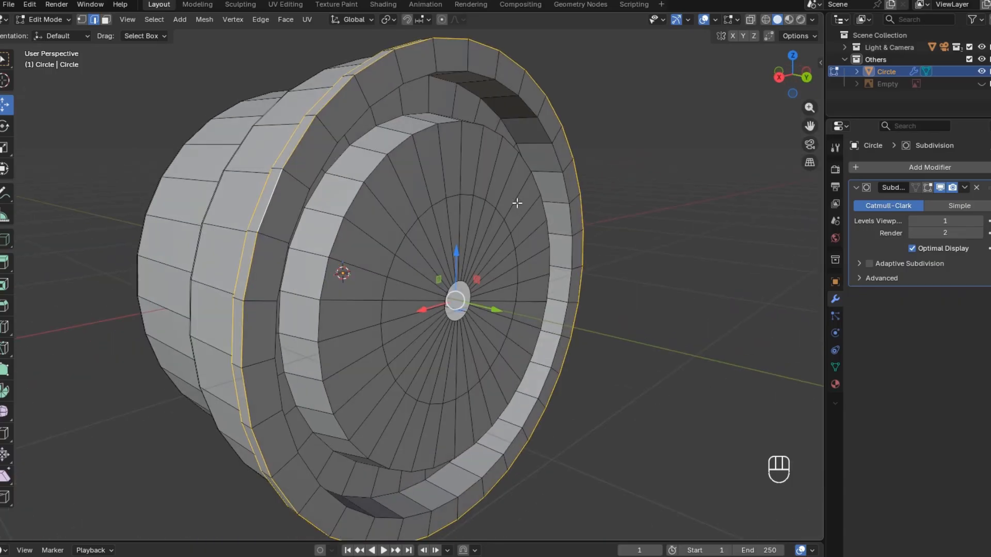
left_click(592, 134)
middle_click_drag(593, 134, 454, 126)
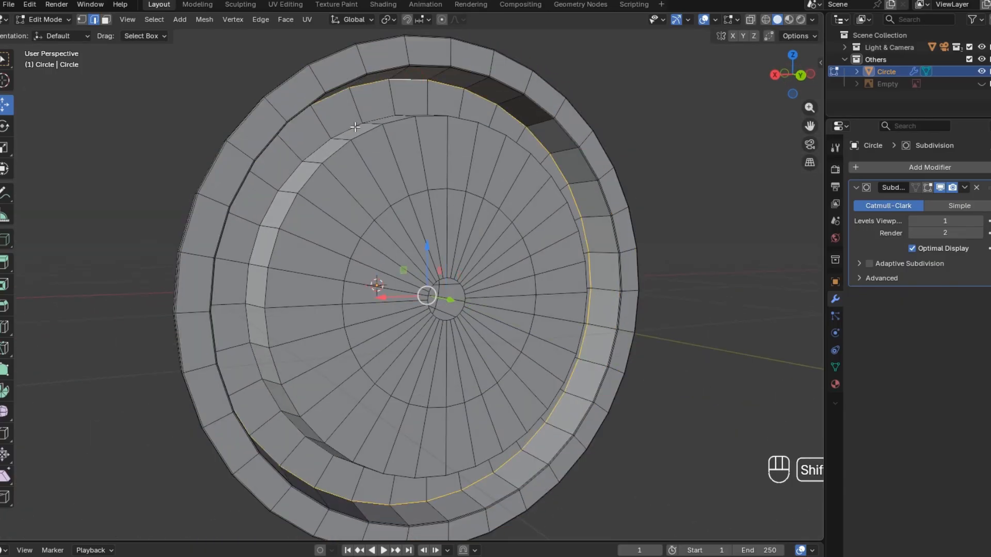
left_click(454, 126, "alt")
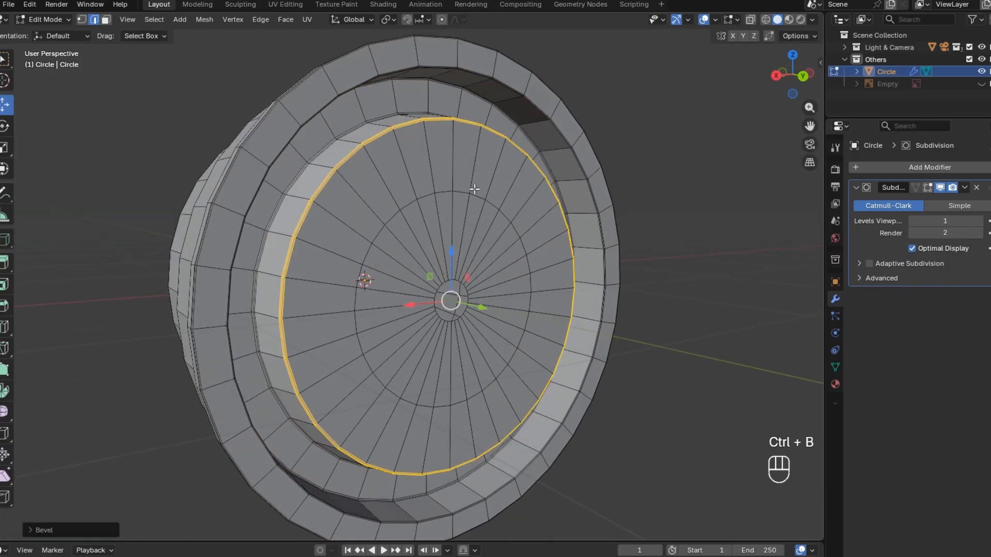
Step: Return to Object Mode and apply smooth shading to the clock body
key("Tab")
middle_click_drag(474, 189, 539, 217)
right_click(539, 218)
left_click(369, 233)
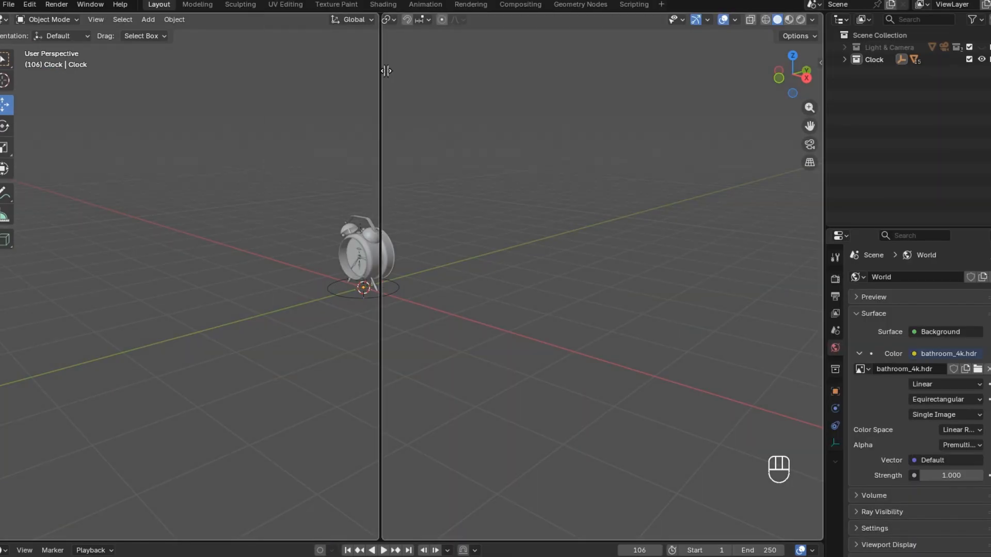
Step: Split the 3D viewport vertically and turn the new area into a Shader Editor
left_click(386, 71)
scroll(593, 286, "up", 6)
left_click(5, 20)
left_click(43, 122)
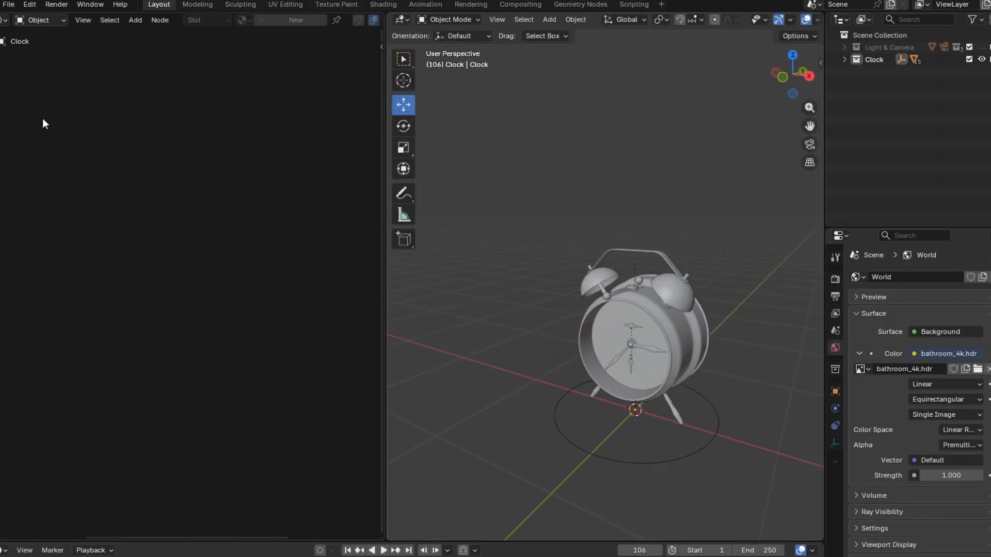
Step: Select the clock body and create a new material named Matel for it
scroll(670, 273, "up", 3)
scroll(670, 273, "down", 2)
scroll(701, 25, "down", 4)
left_click(801, 19)
left_click(779, 19)
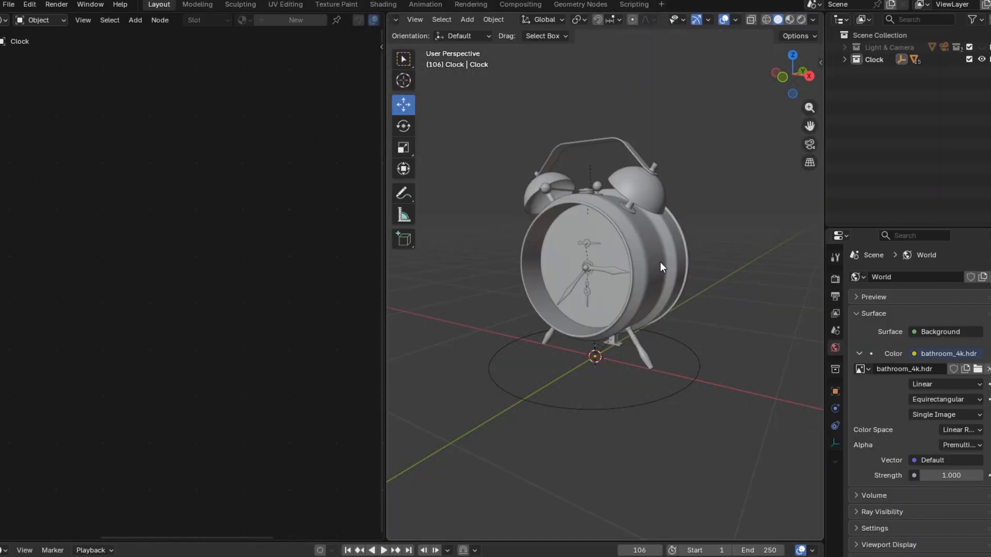
left_click(661, 264)
left_click(287, 20)
Step: Add an image texture setup with mapping to the Principled BSDF and load metal_base_0016_02.jpg into it
middle_click_drag(230, 270, 301, 261)
left_click(207, 239)
key("ctrl+t")
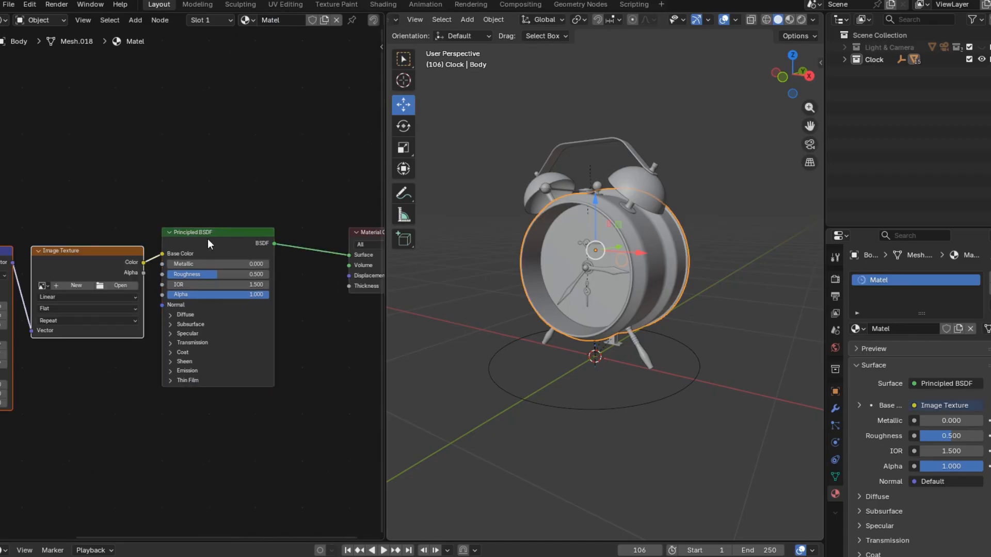
left_click(114, 285)
left_click(86, 124)
double_click(242, 103)
left_click(572, 395)
Step: Preview the textured clock body in rendered shading and return to solid shading
left_click(801, 19)
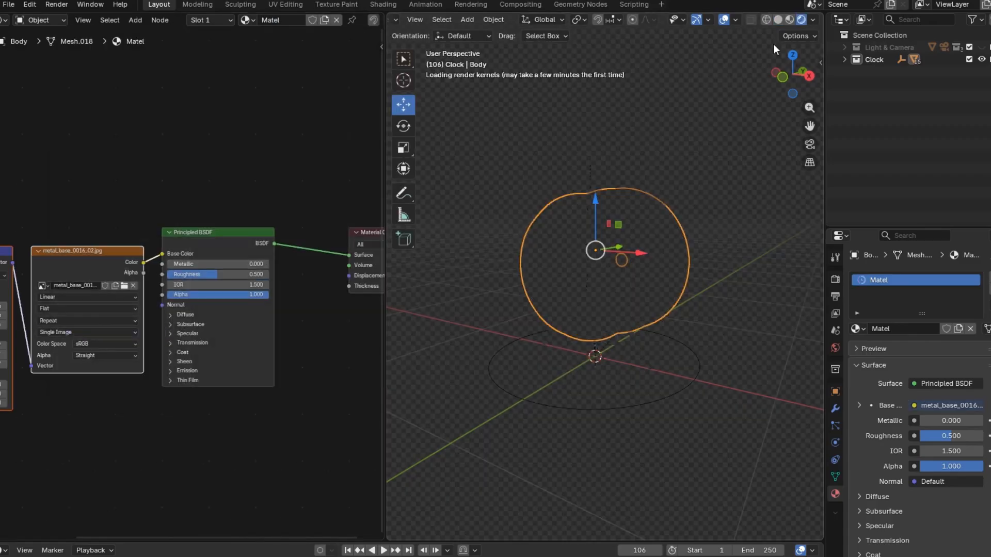
mouse_move(686, 242)
middle_mouse_down()
mouse_move(603, 261)
mouse_move(666, 248)
mouse_move(672, 192)
mouse_move(694, 250)
middle_mouse_up()
left_click(778, 19)
Step: In Edit Mode, mark UV seams on edge loops of the clock body and across its inner front wall
key("Tab")
key("a")
scroll(672, 192, "up", 2)
left_click(464, 21)
left_click(651, 149, "alt")
key("u")
left_click(650, 201)
scroll(668, 408, "up", 4)
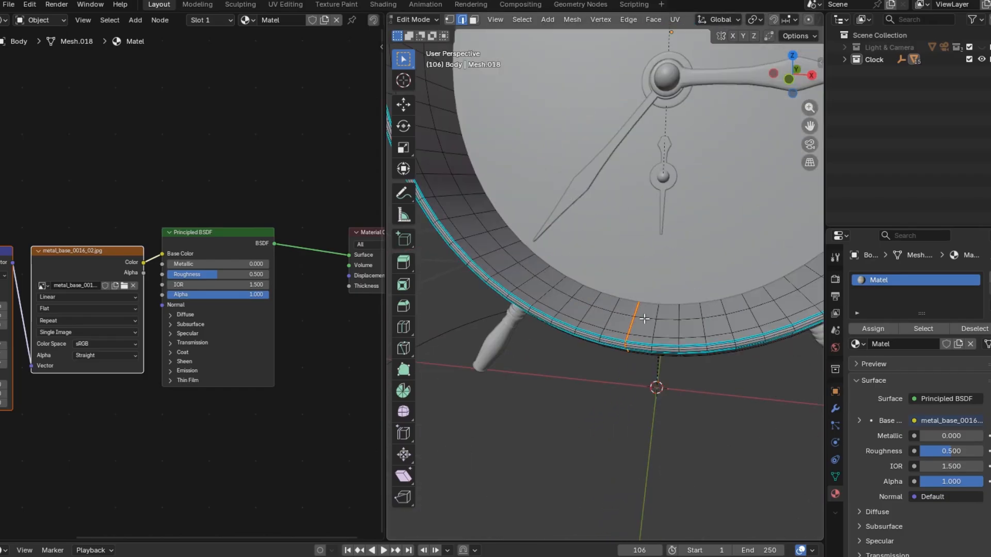
key("u")
left_click(646, 331)
left_click(656, 329, "alt")
middle_click_drag(661, 335, 640, 330)
scroll(659, 287, "down", 4)
Step: Show the UV Editor beside the viewport and unwrap the entire clock body from the top view with Cylinder Projection
left_click(5, 20)
left_click(33, 81)
key("a")
key("KP_7")
key("u")
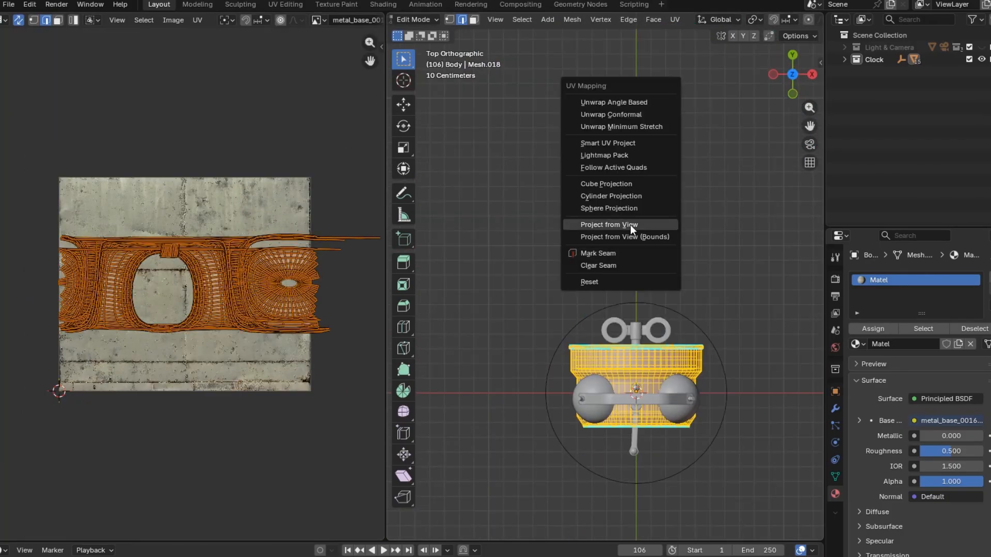
left_click(633, 226)
key("u")
left_click(626, 380)
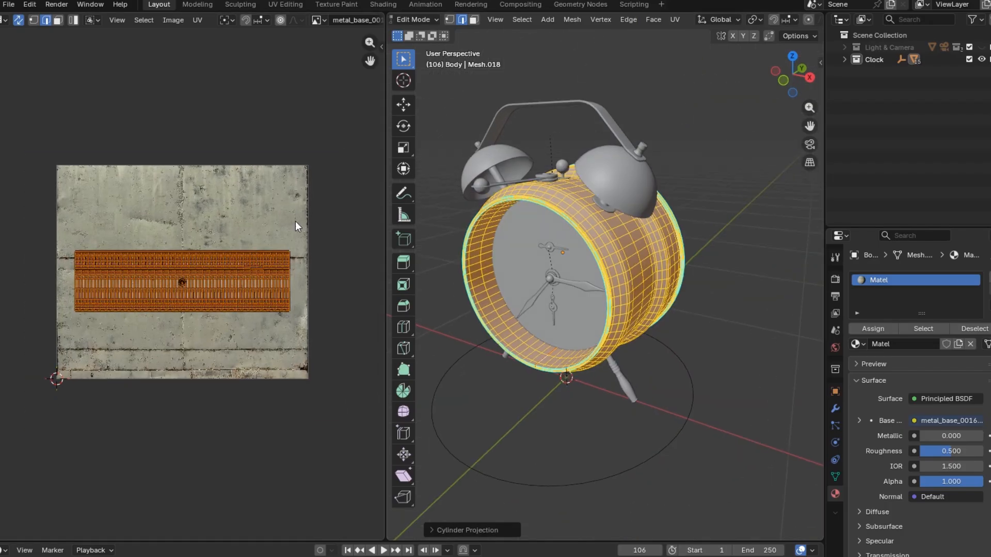
Step: Scale the body's UV layout along Y and move it so it covers the whole metal texture
key("s")
key("y")
left_click(299, 361)
key("g")
left_click(192, 305)
key("s")
key("y")
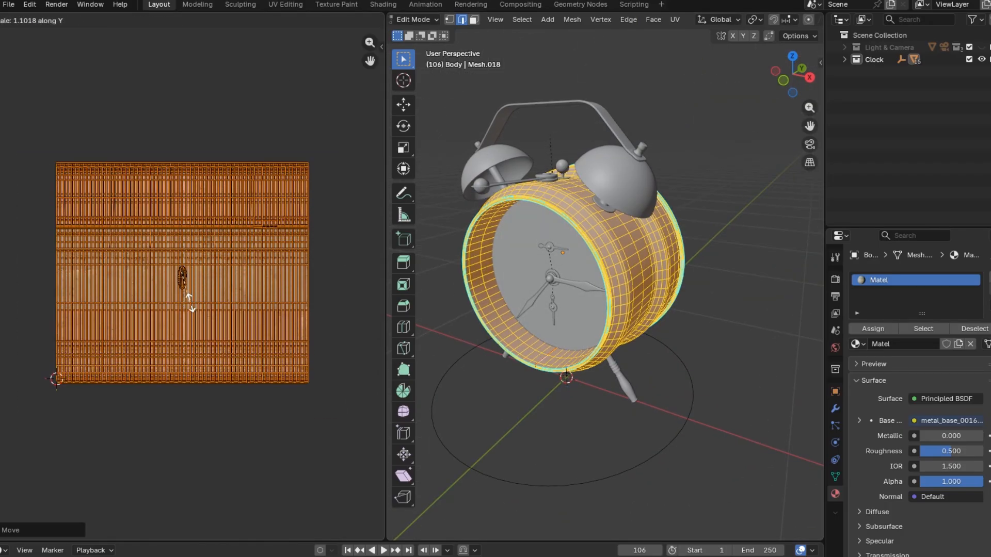
left_click(191, 307)
Step: Return to Object Mode and show the textured clock body in rendered shading
key("Tab")
left_click(800, 19)
middle_click_drag(670, 283, 583, 258)
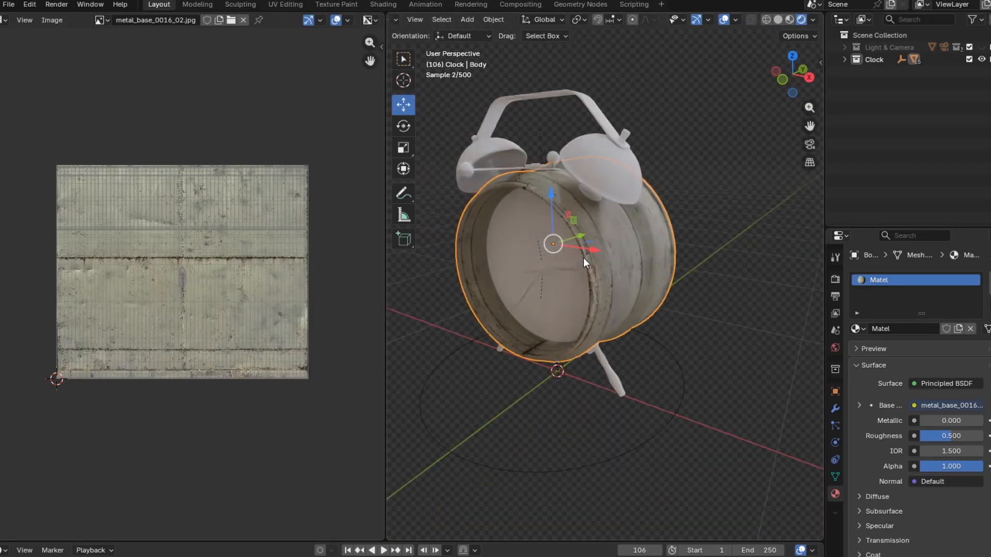
Step: Switch the UV area back to the Shader Editor and set the Matel material's Metallic to 0.864
left_click(3, 20)
left_click(37, 112)
left_click_drag(207, 264, 291, 264)
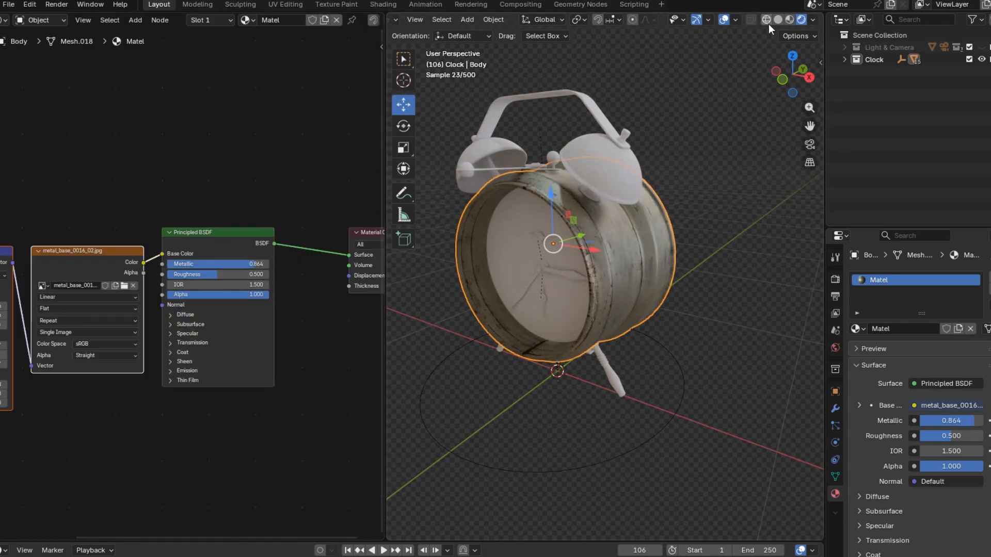
Step: Make room between the nodes, add a Color Ramp and connect the metal texture to its Factor input
middle_click_drag(85, 262, 151, 144)
left_click_drag(148, 145, 56, 134)
key("shift+a")
left_click(142, 274)
key("Return")
left_click(49, 274)
left_click_drag(118, 133, 50, 363)
middle_click_drag(186, 331, 242, 339)
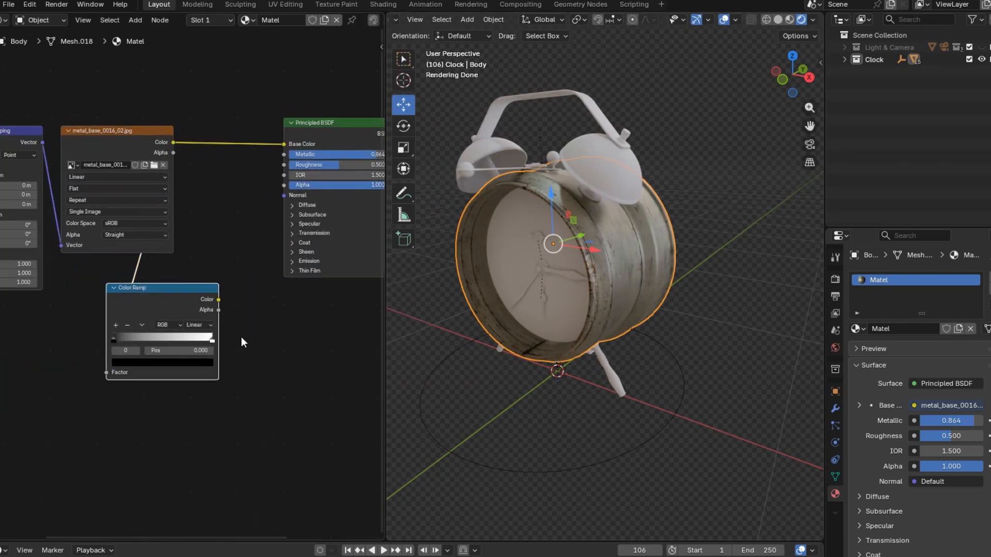
Step: Add a Bump node beside the Color Ramp and connect the ramp's Color output to the Bump's Height input
left_click_drag(244, 337, 26, 222)
left_click_drag(155, 300, 51, 304)
key("shift+a")
type("bum")
key("Return")
left_click(228, 306)
left_click_drag(157, 303, 227, 367)
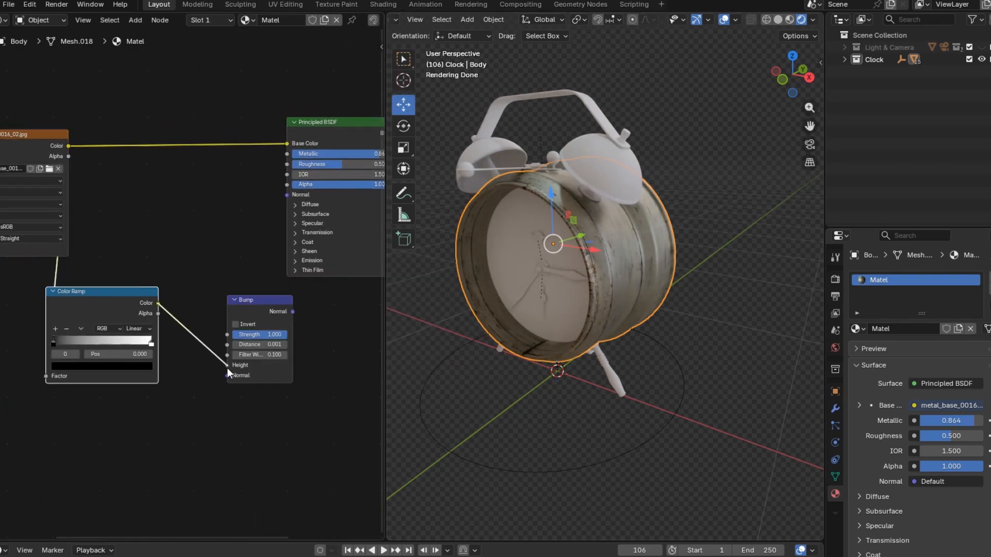
Step: Preview the Bump node on the clock and set its Strength to 0.2 and Distance to 0.5
left_click(261, 309, "ctrl+shift")
left_click_drag(272, 335, 272, 344)
type("0.5")
key("Return")
type("0.2")
key("Return")
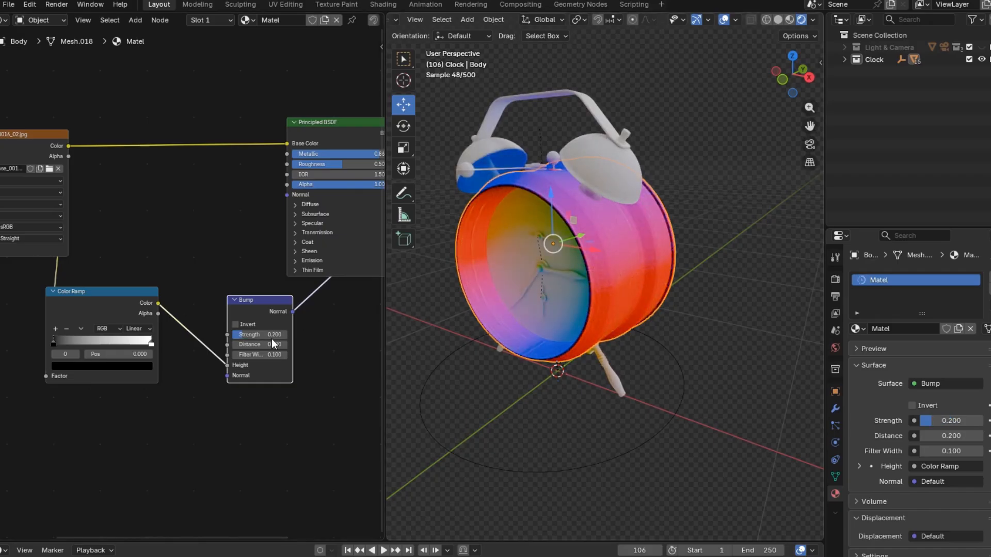
Step: Connect the Bump to the Principled BSDF's Normal input, restore the shader output, and set Metallic to 0.982 and Roughness to 0.314
left_click_drag(286, 197, 286, 195)
left_click(357, 129, "ctrl+shift")
middle_click_drag(381, 162, 335, 176)
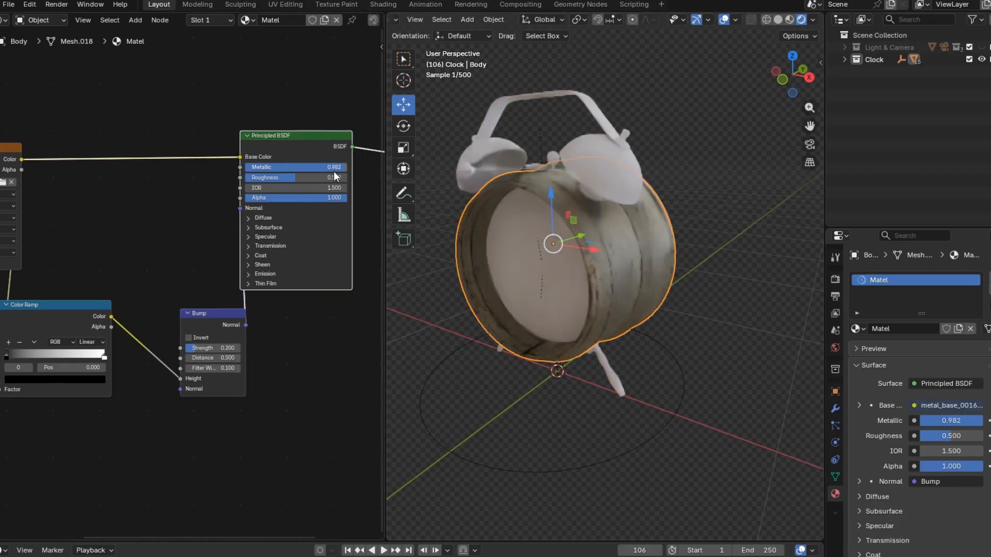
Step: Select the faces of the body's round back plate in Edit Mode and show them in the UV Editor
mouse_move(618, 296)
middle_mouse_down()
mouse_move(652, 287)
mouse_move(503, 258)
middle_mouse_up()
key("z")
key("z")
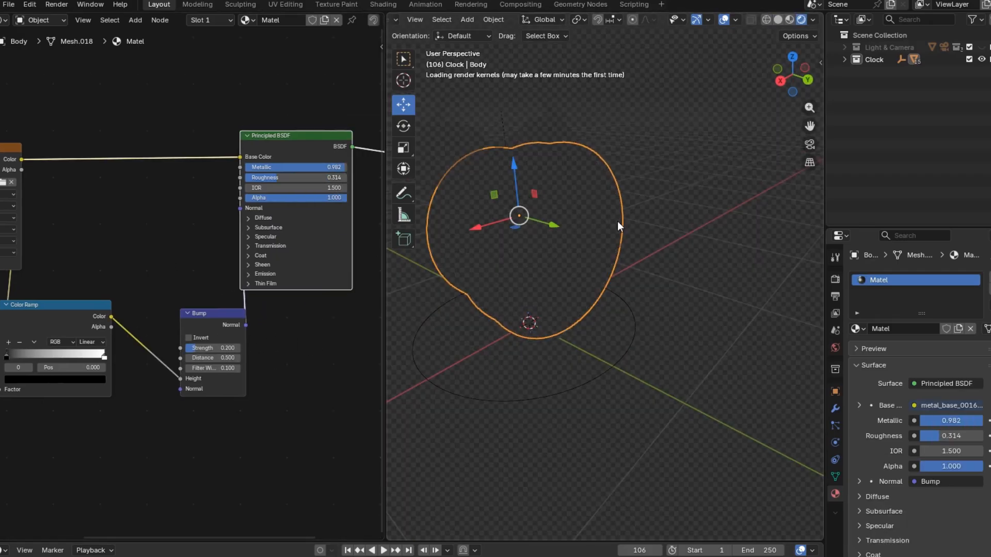
key("Tab")
left_click(426, 22)
left_click(563, 231, "alt")
left_click(4, 20)
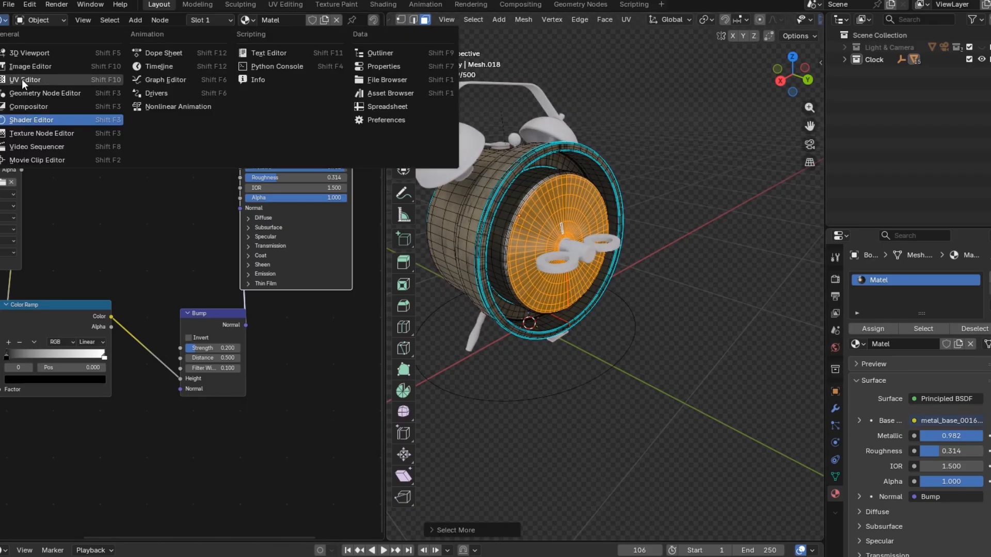
left_click(24, 80)
mouse_move(593, 189)
middle_mouse_down("shift")
mouse_move(621, 221)
mouse_move(590, 205)
middle_mouse_up("shift")
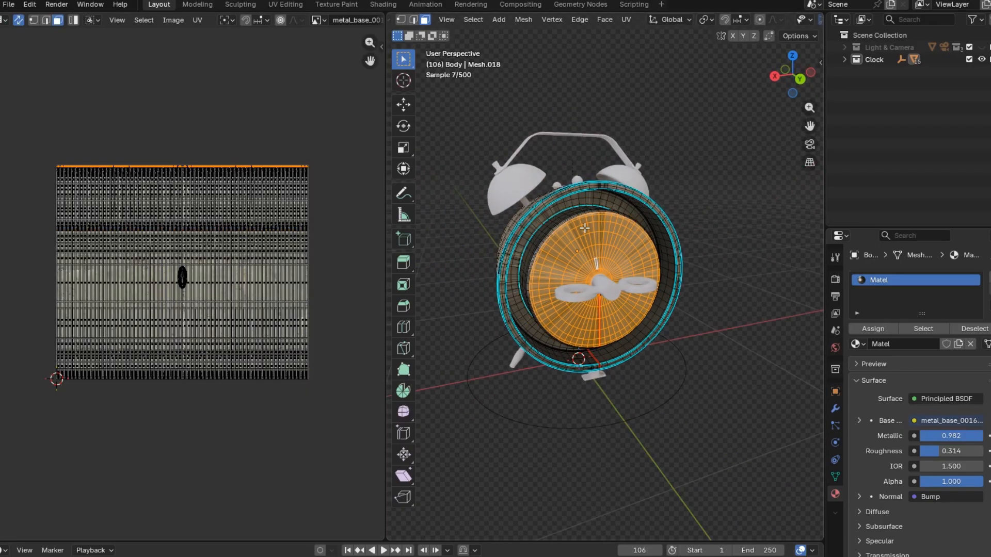
Step: Project the back plate's UVs from the front view, then scale and move the circular island onto a clean area of the metal texture
key("KP_1")
key("u")
left_click(572, 257)
key("s")
left_click(362, 219)
key("g")
left_click(304, 258)
middle_click_drag(738, 268, 577, 291)
key("Tab")
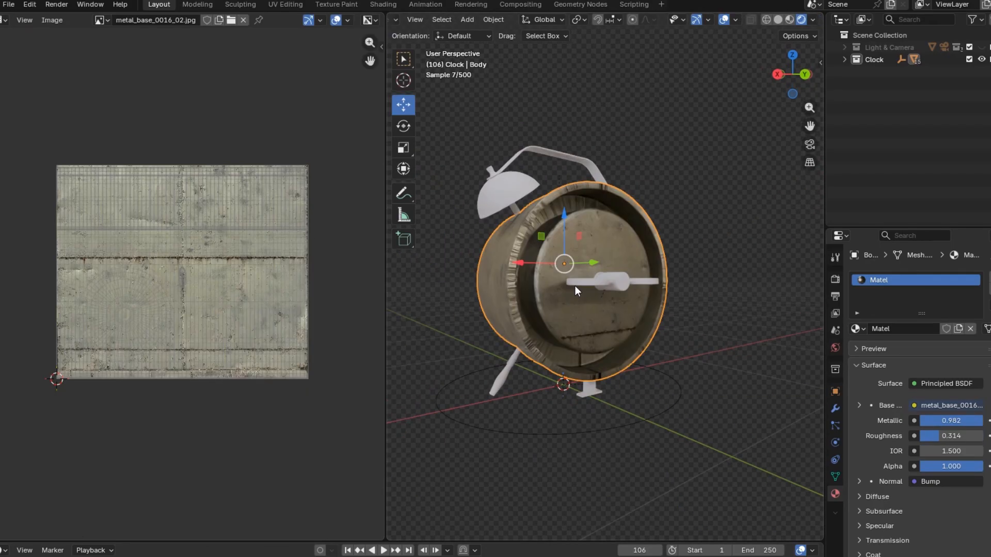
Step: Reposition the back plate's UV island on the metal texture and return to Object Mode
key("Tab")
key("g")
left_click(252, 282)
key("Tab")
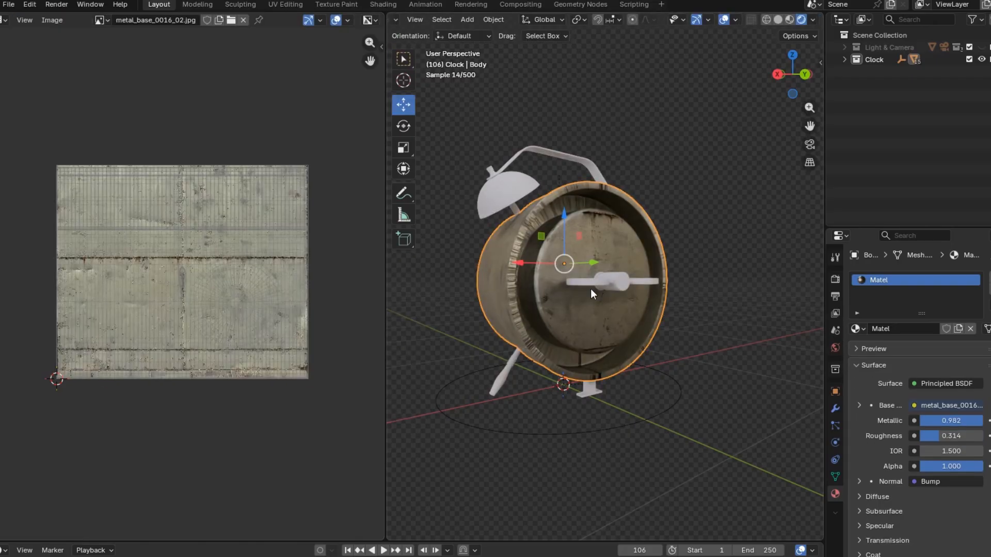
Step: Select the body's rear rim faces, project their UVs from the front view and place the ring island beside the back plate's island
key("Tab")
scroll(565, 220, "up", 1)
left_click(506, 216, "alt")
left_click(504, 217, "alt")
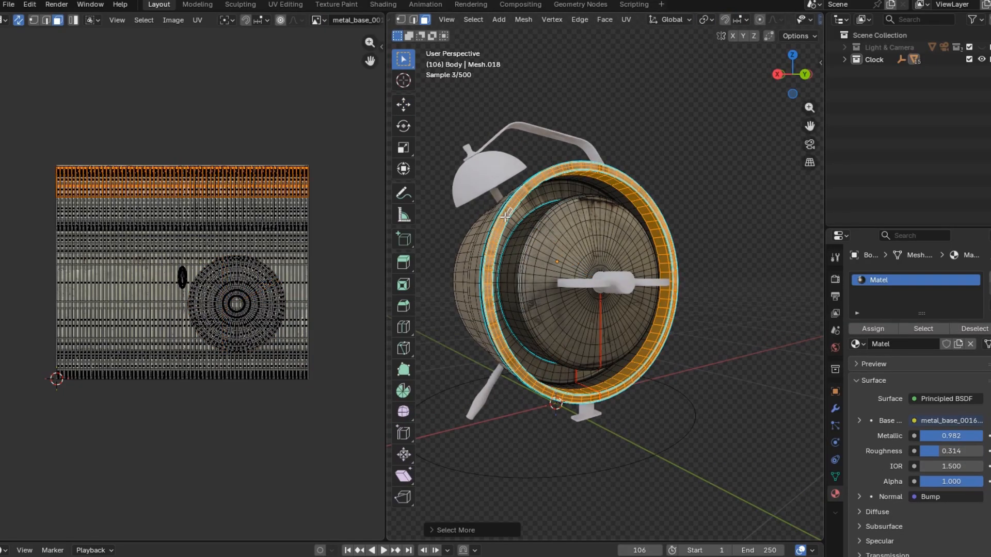
key("KP_1")
key("u")
left_click(509, 214)
middle_click_drag(691, 284, 756, 312)
scroll(671, 269, "up", 2)
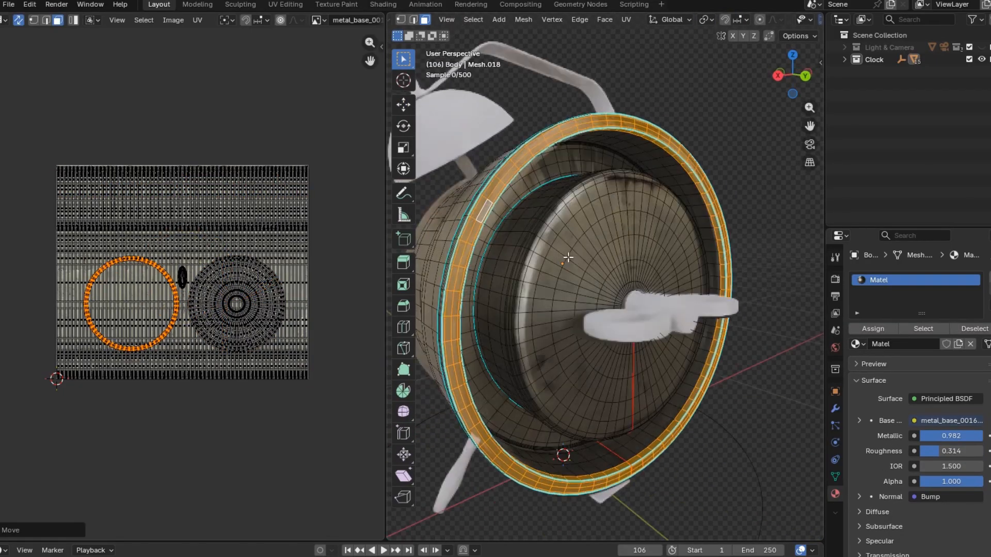
Step: Select the ring of faces inside the rear rim, project their UVs from the front view and fit them on the texture
left_click(541, 170, "alt")
key("ctrl+KP_Add")
key("ctrl+KP_Add")
key("KP_1")
key("u")
left_click(629, 215)
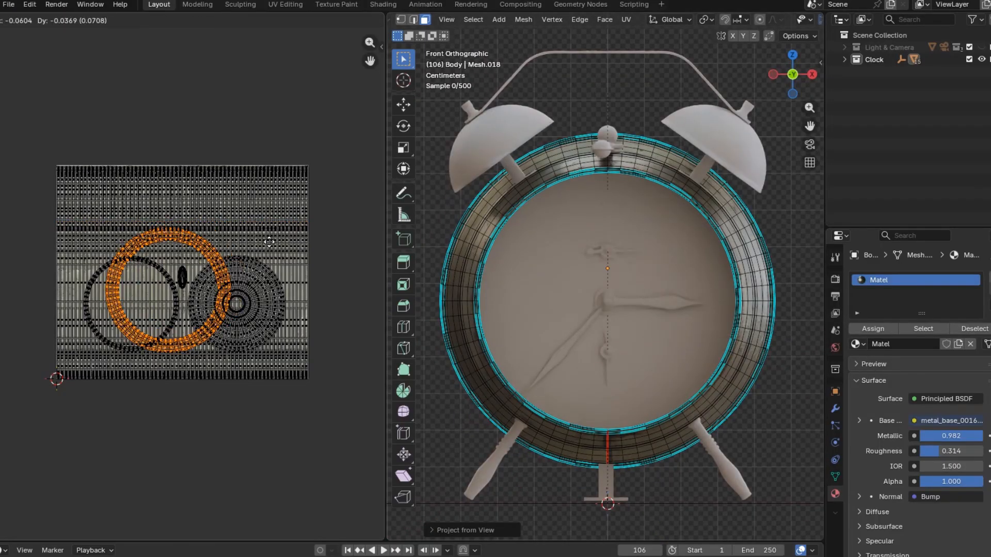
key("Tab")
Step: Assign the existing Matel material to the top bells and to the bell holder in rendered shading
middle_click_drag(670, 305, 667, 276)
left_click(638, 211)
left_click(801, 20)
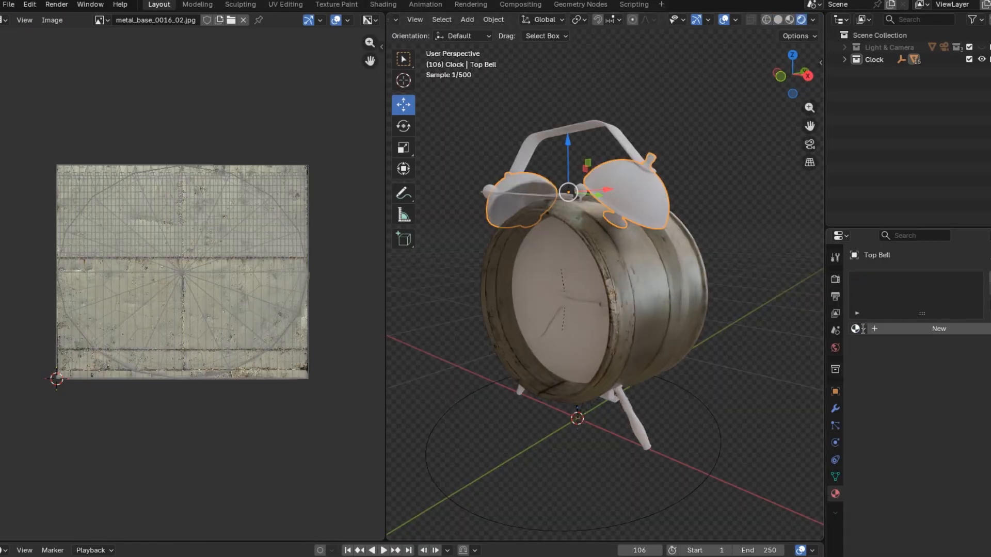
left_click(857, 329)
left_click(820, 350)
middle_click_drag(651, 196, 674, 207)
left_click(669, 199)
left_click(858, 329)
left_click(821, 351)
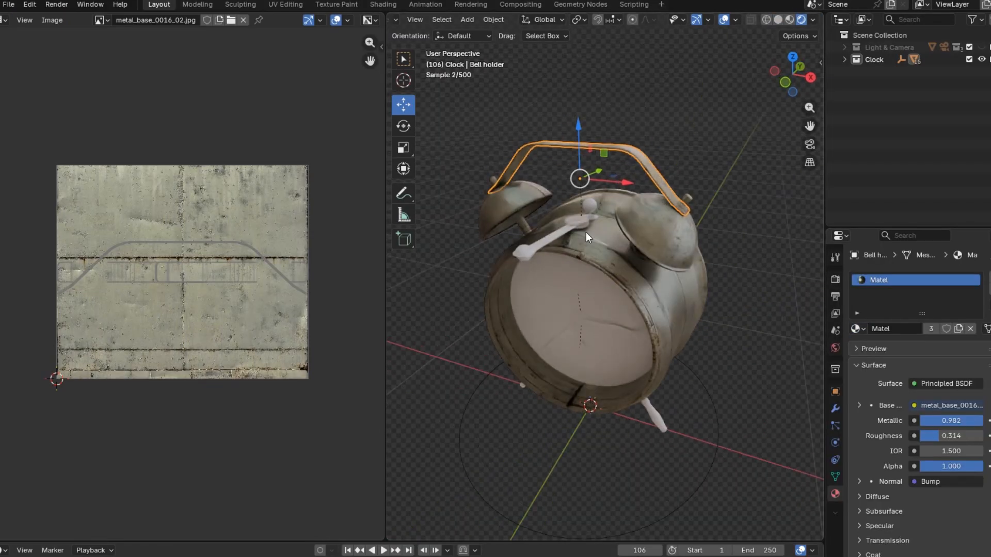
Step: Assign Matel to the bell hammer and add a second material slot with a new material named Black
left_click(584, 228)
left_click(857, 329)
left_click(820, 350)
scroll(573, 248, "up", 2)
left_click(989, 278)
left_click(908, 348)
double_click(902, 348)
type("Black")
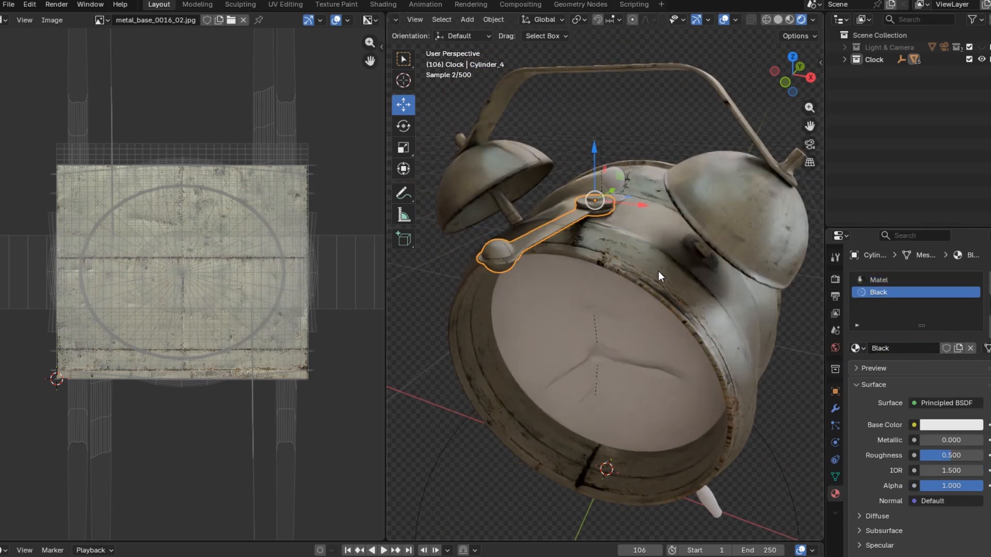
Step: Assign the Black material to the hammer's ball and darken its Base Color to a Value of 0.171
key("Tab")
left_click(501, 248)
key("l")
left_click(882, 293)
left_click(872, 349)
left_click(950, 440)
left_click_drag(973, 239, 973, 307)
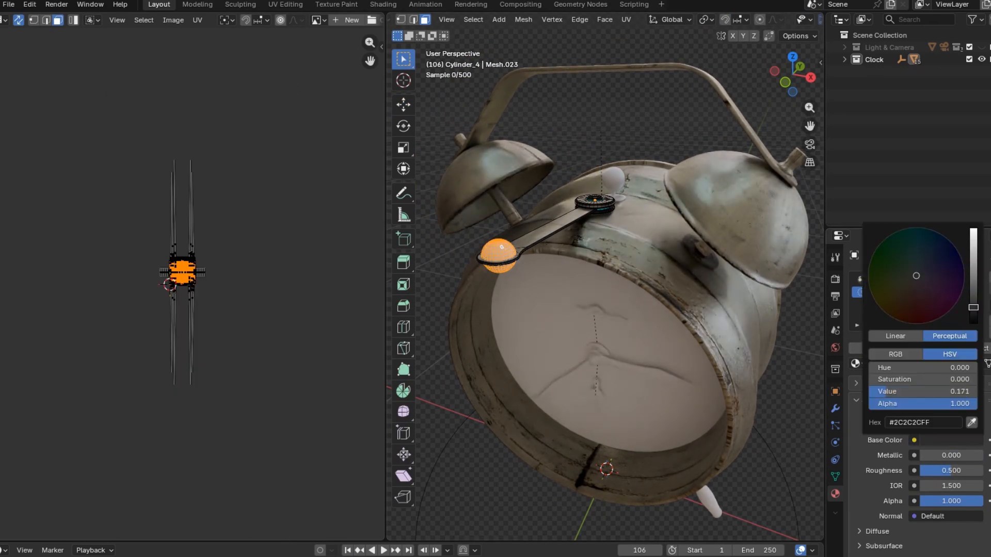
Step: Return to Object Mode and set the Black material's Roughness to 0.319
key("Tab")
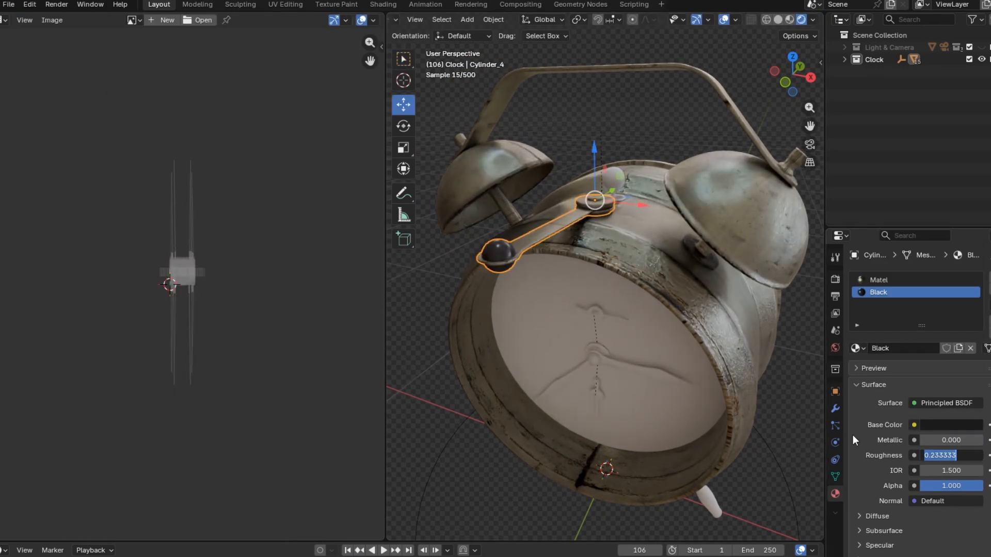
left_click(852, 435)
left_click_drag(936, 456, 943, 456)
Step: Select the small dome at the hammer's pivot end and assign it the Black material
scroll(579, 227, "up", 4)
middle_click_drag(593, 200, 583, 309)
key("Tab")
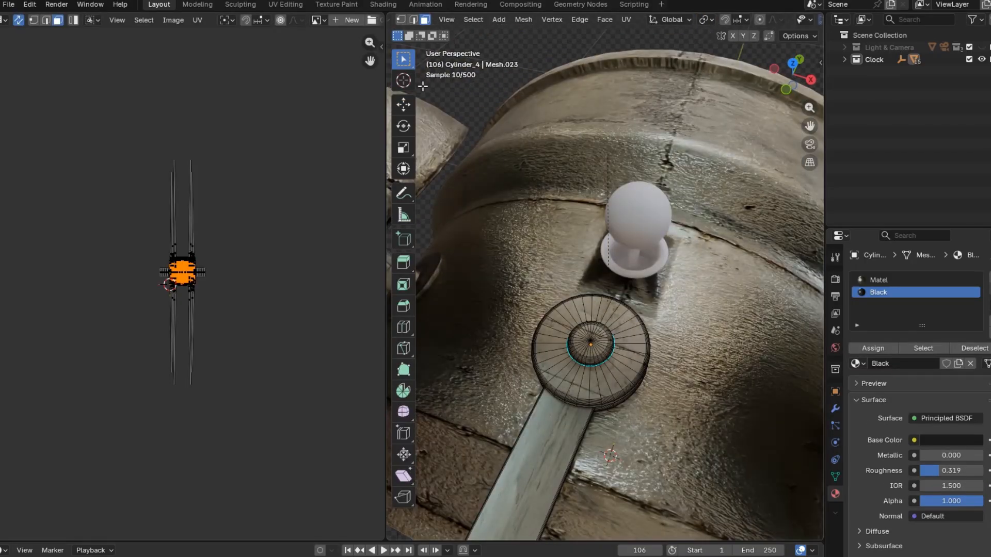
scroll(594, 344, "up", 3)
left_click(593, 378)
key("ctrl+KP_Add")
key("ctrl+KP_Add")
key("ctrl+KP_Add")
key("ctrl+KP_Add")
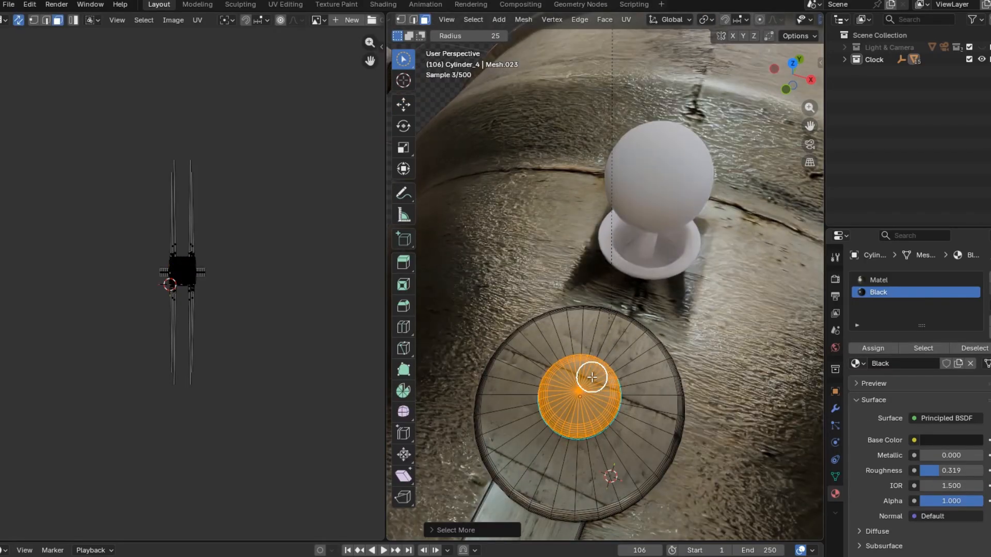
left_click(873, 348)
key("Tab")
Step: Assign the Matel material to the small knob on top of the clock body
middle_click_drag(627, 339, 609, 258)
left_click(589, 119)
scroll(589, 119, "down", 4)
middle_click_drag(589, 119, 601, 201)
left_click(857, 329)
left_click(877, 372)
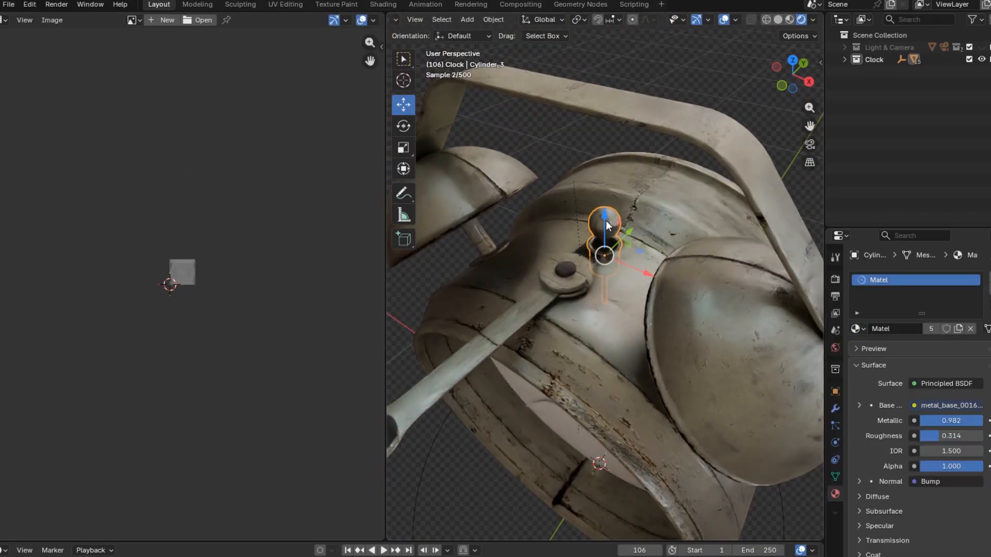
Step: Add the Black material as a second slot on the top knob and assign it to the knob's ball faces
key("Tab")
left_click(604, 220)
key("ctrl+KP_Add")
key("ctrl+KP_Add")
key("ctrl+KP_Add")
key("ctrl+KP_Add")
left_click(989, 281)
left_click(858, 363)
left_click(782, 382)
left_click(873, 348)
key("Tab")
Step: Give the clock's inner face disk a new material named Clock inside
scroll(643, 358, "down", 6)
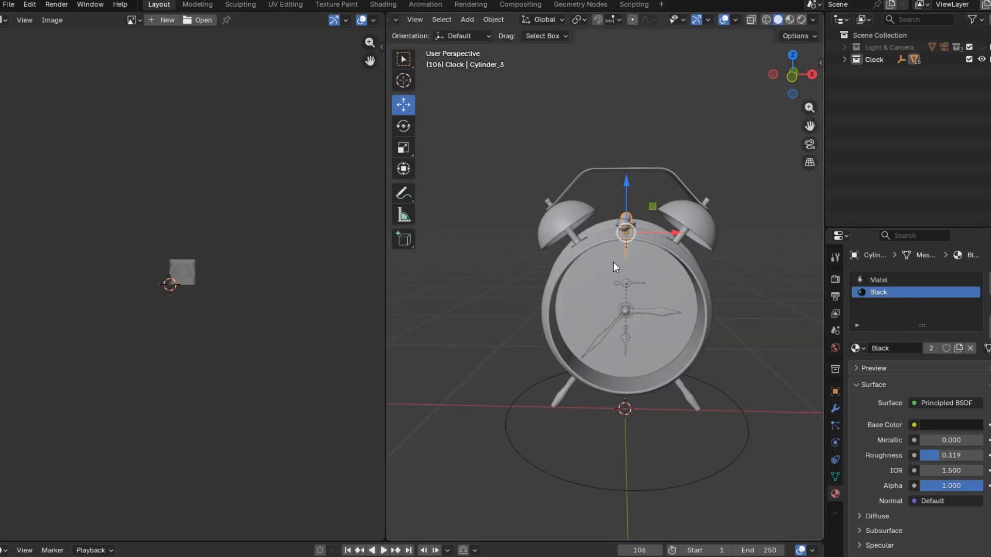
left_click(613, 262)
double_click(901, 330)
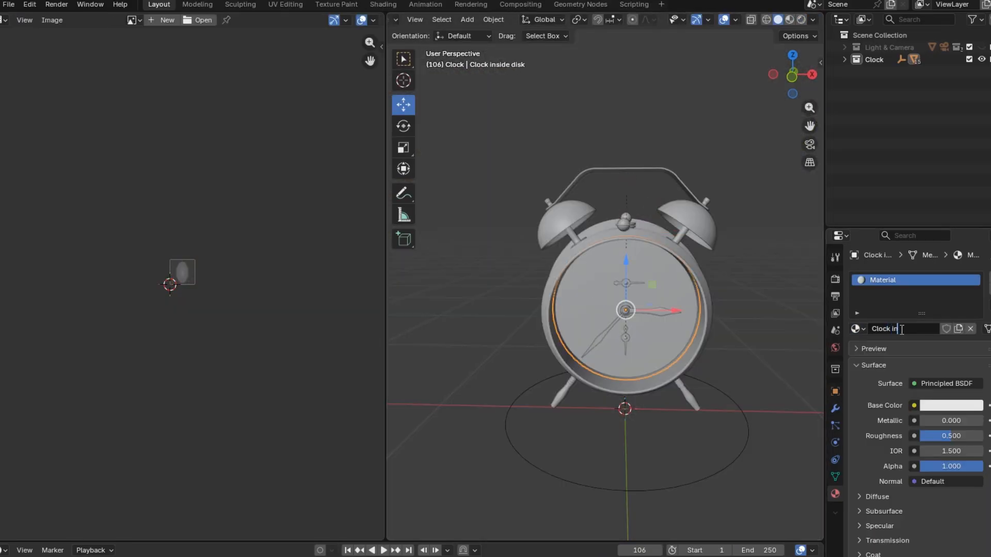
key("KP_1")
Step: Add an image texture with mapping to the Clock inside material, load Without pointer.png and show rendered shading
left_click(4, 20)
left_click(37, 125)
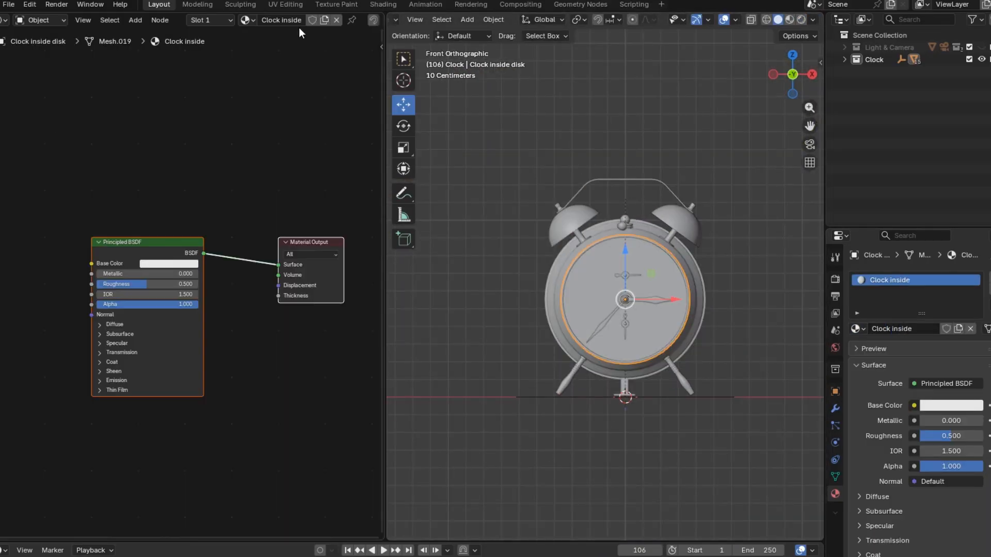
middle_click_drag(162, 243, 211, 221)
left_click(210, 221)
key("ctrl+t")
left_click(96, 271)
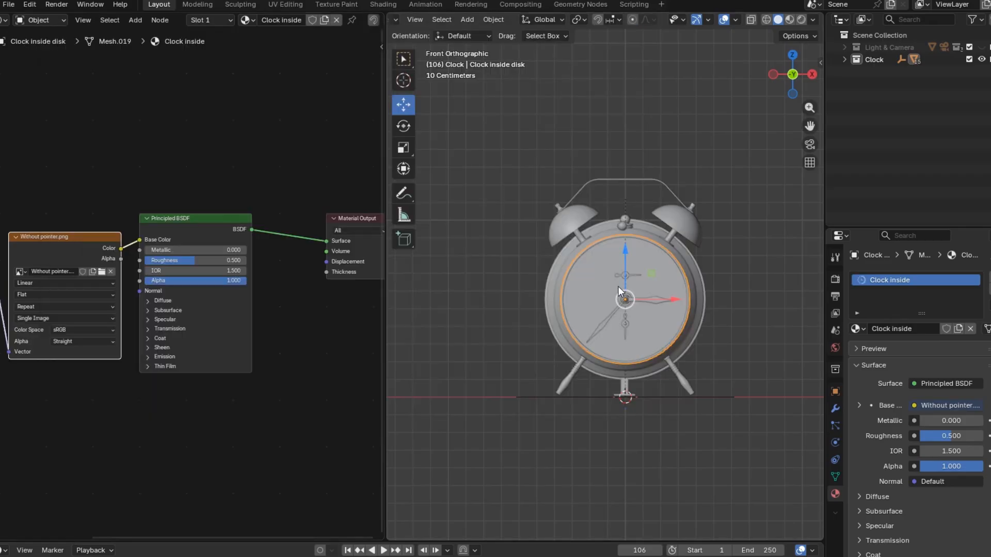
left_click(801, 19)
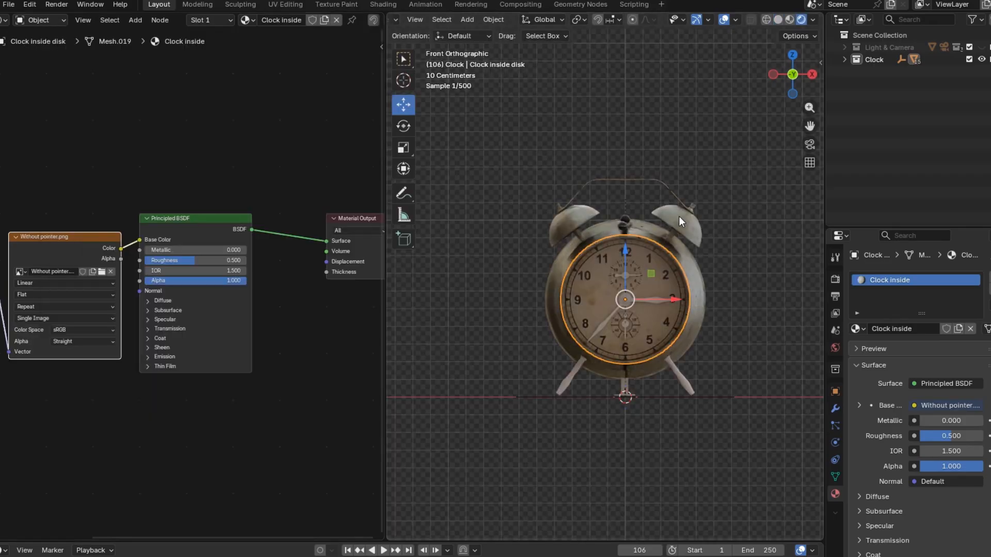
Step: Project the face disk's UVs from the front view and fit them to the dial image in the UV Editor
middle_click_drag(672, 288, 619, 267)
left_click(4, 20)
left_click(36, 71)
key("Tab")
scroll(187, 286, "up", 6)
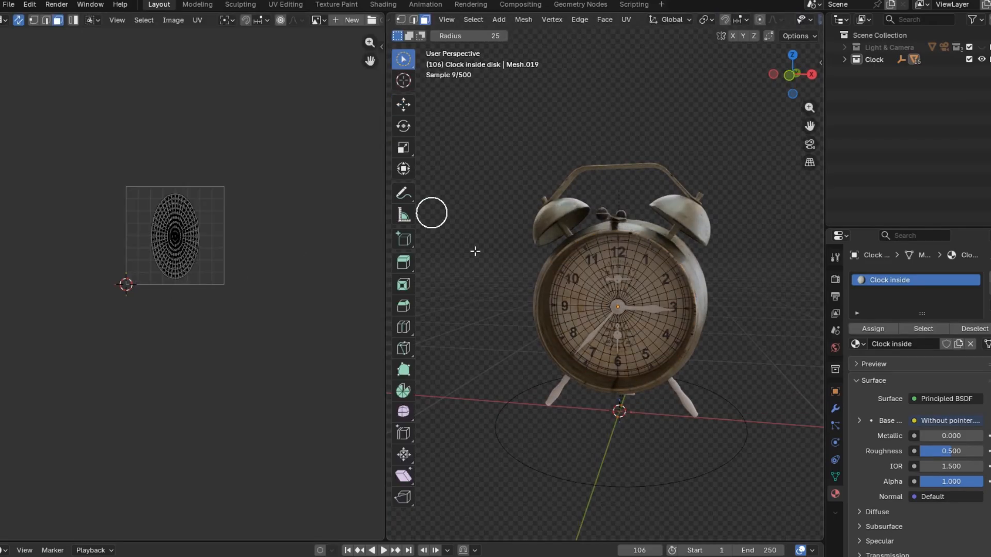
key("KP_1")
key("a")
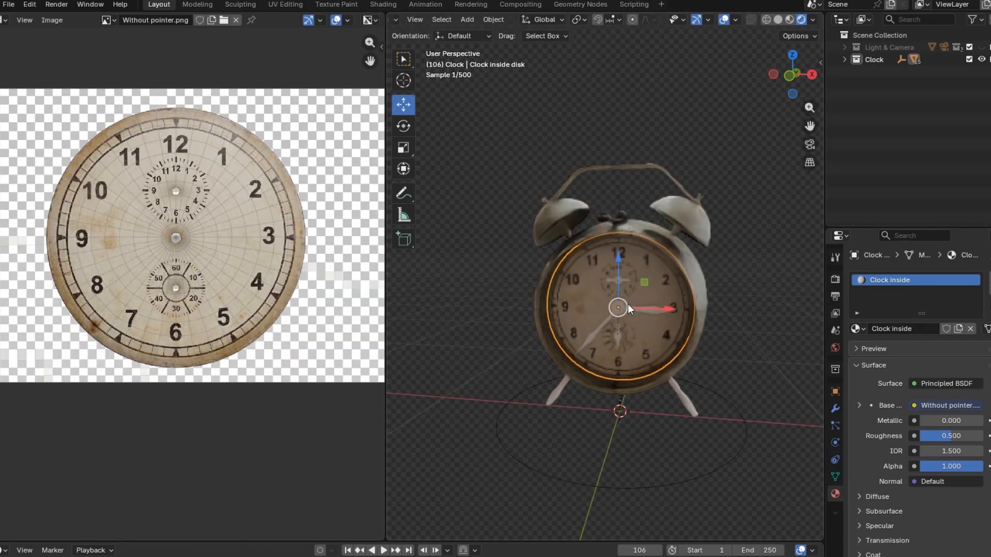
Step: Assign the Black material to the hands of the two small subdials
scroll(634, 286, "up", 4)
left_click(631, 395)
left_click(858, 329)
left_click(809, 349)
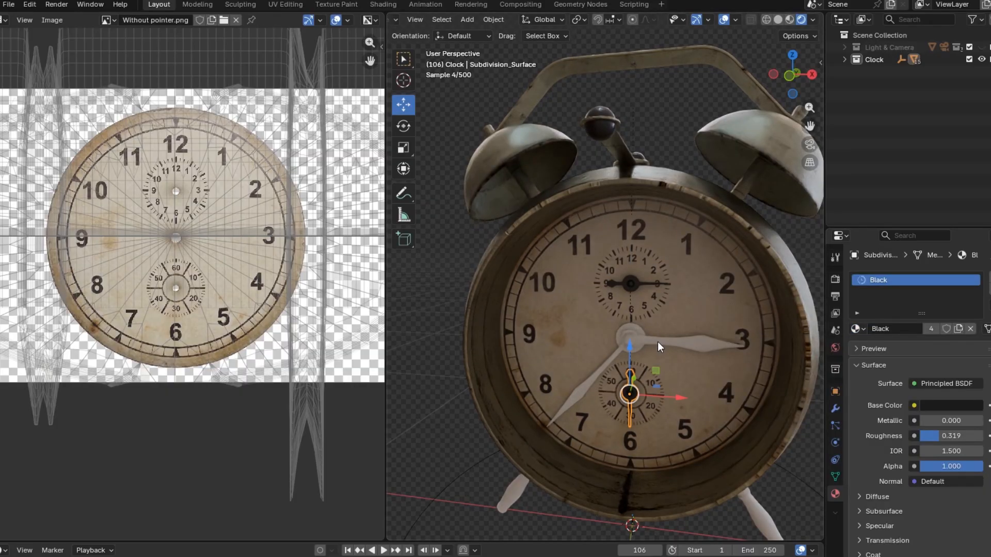
Step: Assign the Matel material to both large clock hands, undoing the Black material on the short one
left_click(657, 342)
left_click(859, 329)
left_click(809, 349)
key("ctrl+z")
left_click(862, 329)
left_click(820, 372)
left_click(608, 365)
left_click(858, 329)
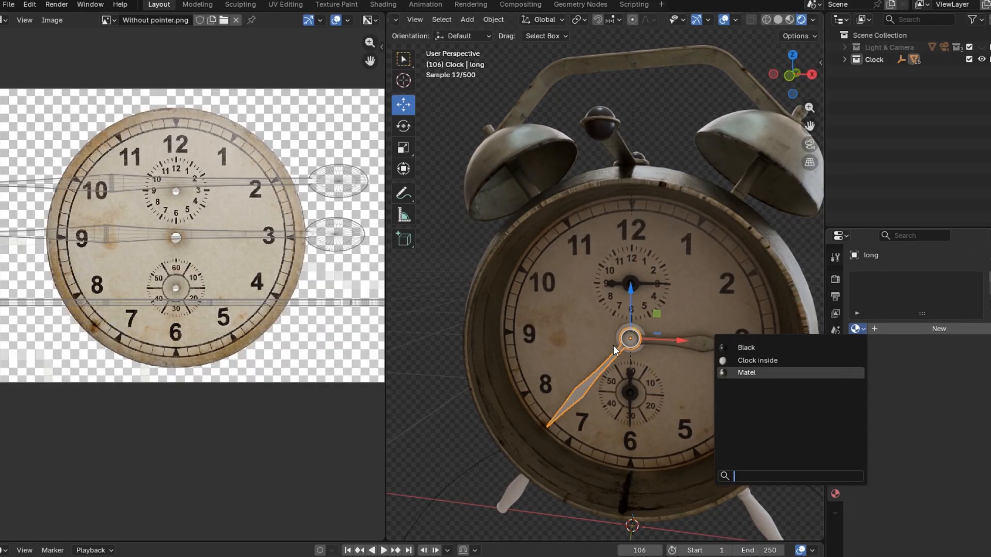
left_click(820, 373)
Step: Assign the Black material to the hub of the large hands and Matel to the small part at its centre
left_click(638, 344)
left_click(859, 329)
left_click(820, 348)
left_click(632, 341)
left_click(858, 329)
left_click(820, 372)
scroll(637, 345, "up", 1)
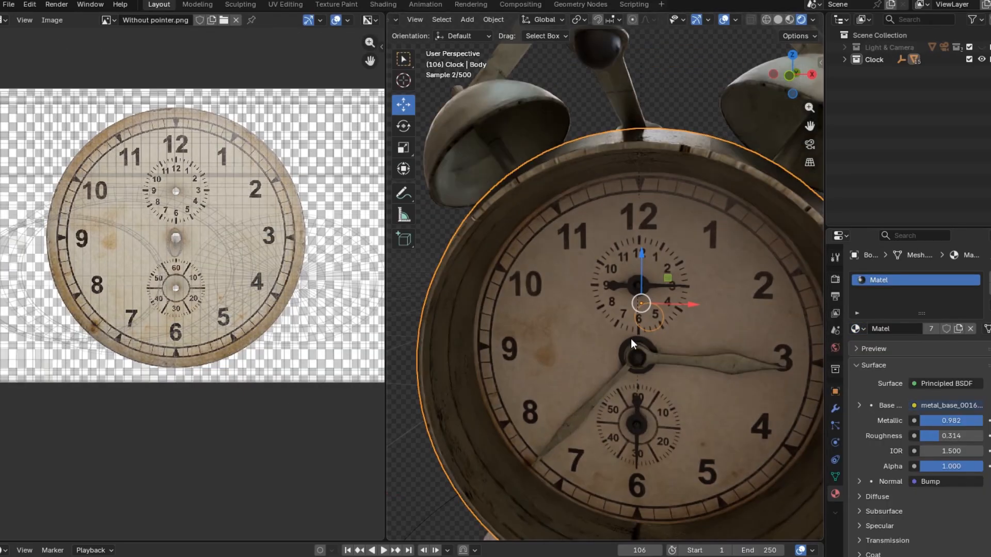
left_click(637, 353)
left_click(858, 329)
left_click(821, 372)
Step: Assign the Matel material to the winding key on the back of the clock
scroll(758, 312, "down", 5)
middle_click_drag(758, 312, 643, 312)
left_click(643, 312)
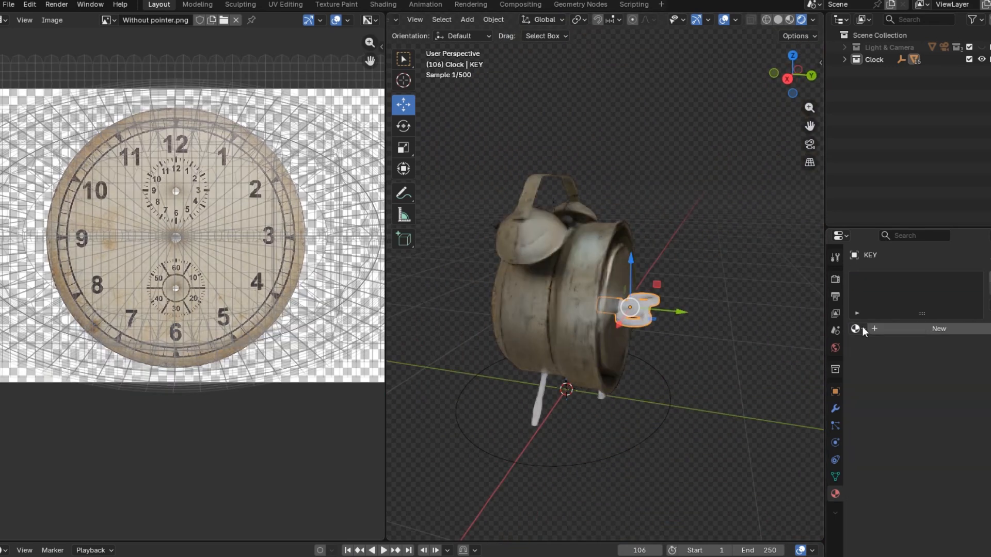
left_click(861, 329)
left_click(753, 373)
Step: Assign the Matel material to the clock's support legs
left_click(538, 402)
left_click(858, 329)
left_click(748, 372)
scroll(640, 369, "down", 2)
middle_click_drag(632, 374, 744, 336)
left_click(603, 355)
left_click(858, 329)
left_click(795, 372)
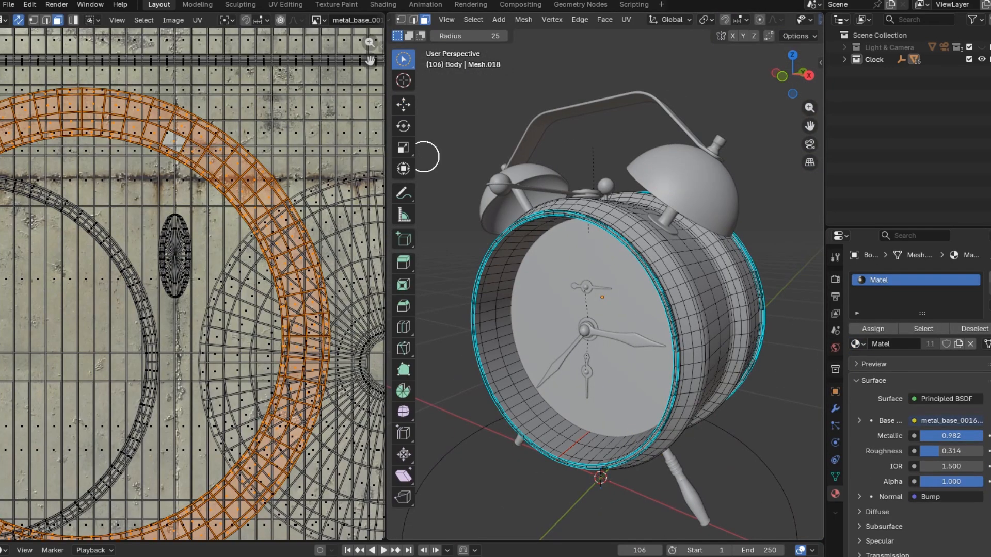
Step: Leave mesh editing of the clock body, add a cylinder and rotate it 90° about the X axis
key("Tab")
key("shift+a")
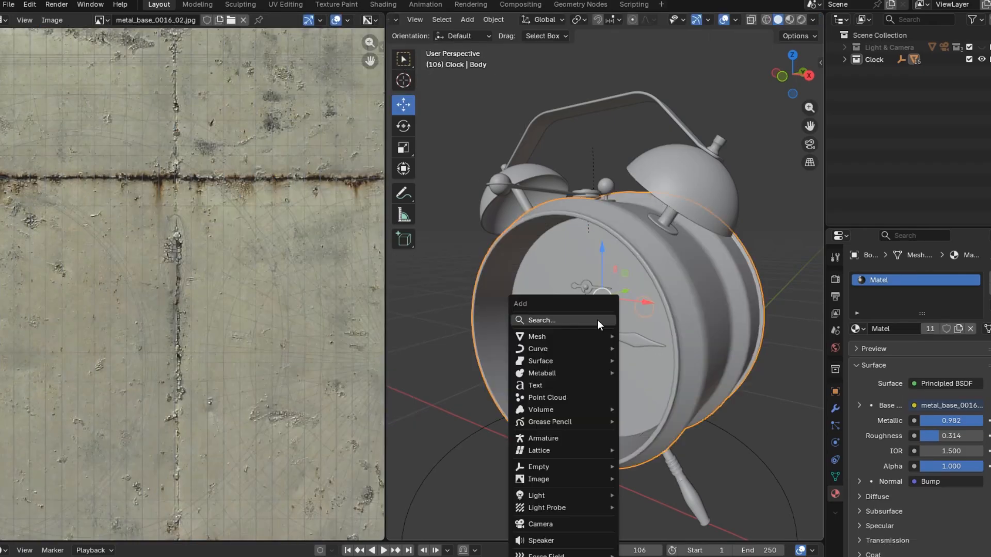
mouse_move(599, 336)
left_click(662, 398)
key("r")
key("x")
key("9")
key("0")
key("Return")
scroll(738, 209, "down", 6)
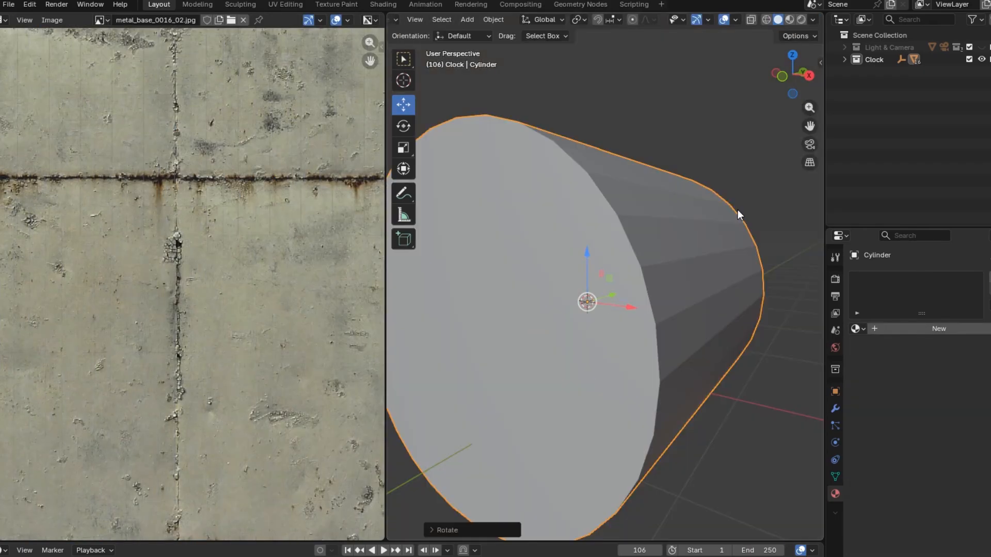
Step: Scale the cylinder down in the front view to roughly match the diameter of the clock's front opening
key("s")
left_click(612, 285)
scroll(722, 232, "up", 4)
key("KP_1")
key("s")
left_click(809, 156)
middle_click_drag(809, 157, 720, 256)
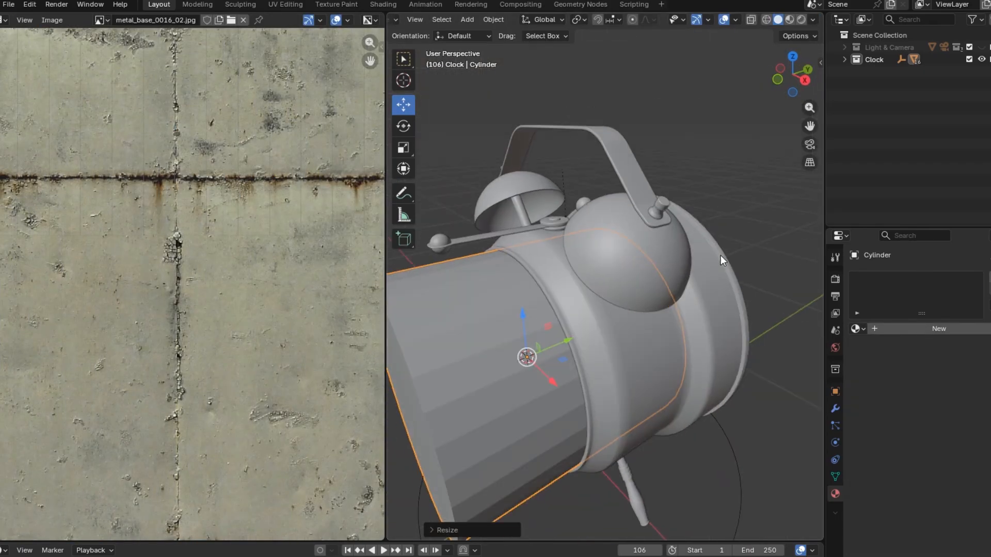
key("s")
left_click(586, 318)
key("ctrl+z")
Step: Flatten the cylinder along Y into a thin disk, move it in front of the dial and adjust its scale
key("s")
key("y")
key("g")
key("y")
left_click(494, 338)
scroll(494, 338, "up", 3)
key("s")
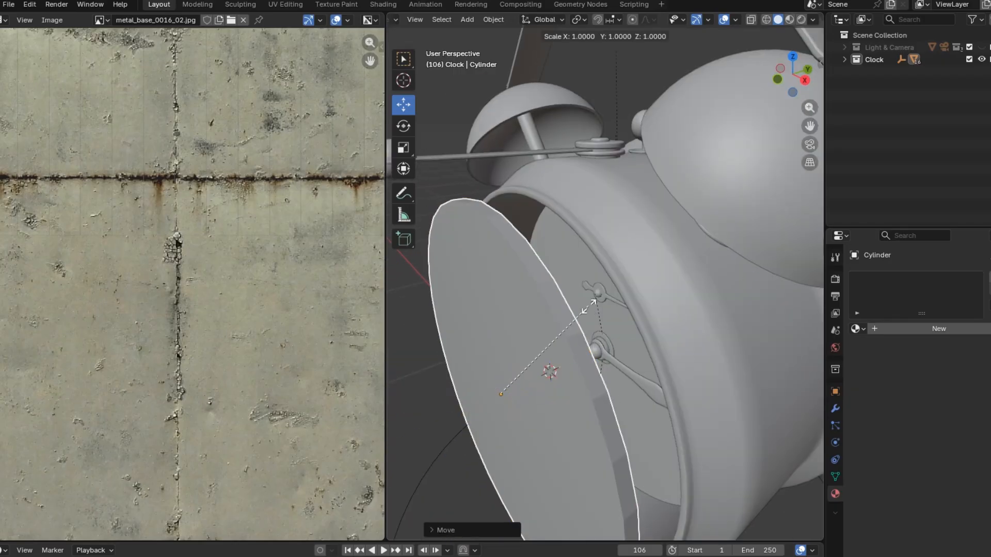
left_click(536, 378)
Step: Apply the disk's scale and bevel both of its rim edge loops
key("Tab")
left_click(553, 292, "alt")
left_click(562, 294, "alt+shift")
key("Tab")
key("ctrl+a")
key("s")
key("Tab")
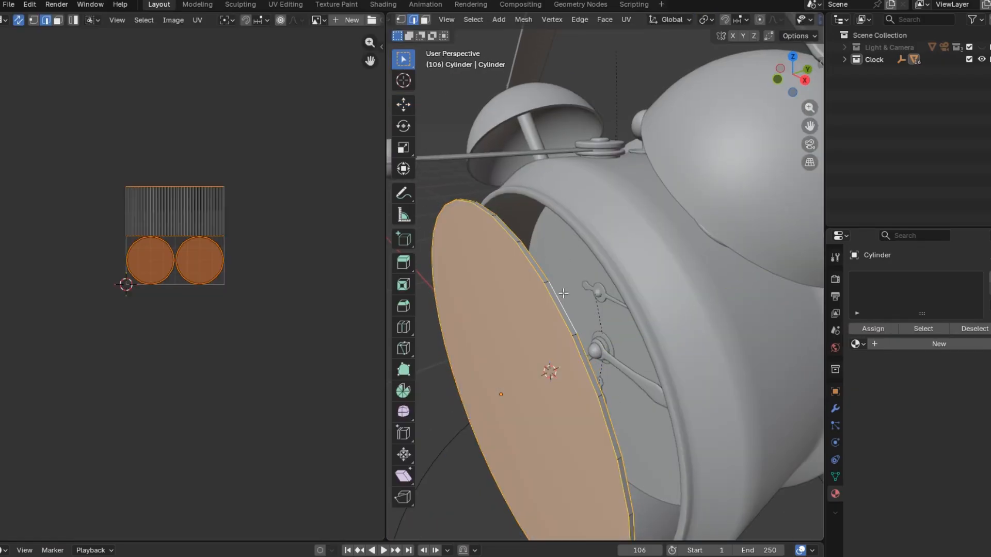
key("ctrl+b")
left_click(571, 286)
Step: Add a Subdivision Surface modifier to the disk
key("Tab")
left_click(835, 408)
left_click(872, 277)
left_click(944, 504)
Step: Move the disk along Y into the clock's front rim to cover the dial
scroll(583, 330, "down", 3)
middle_click_drag(583, 330, 558, 318)
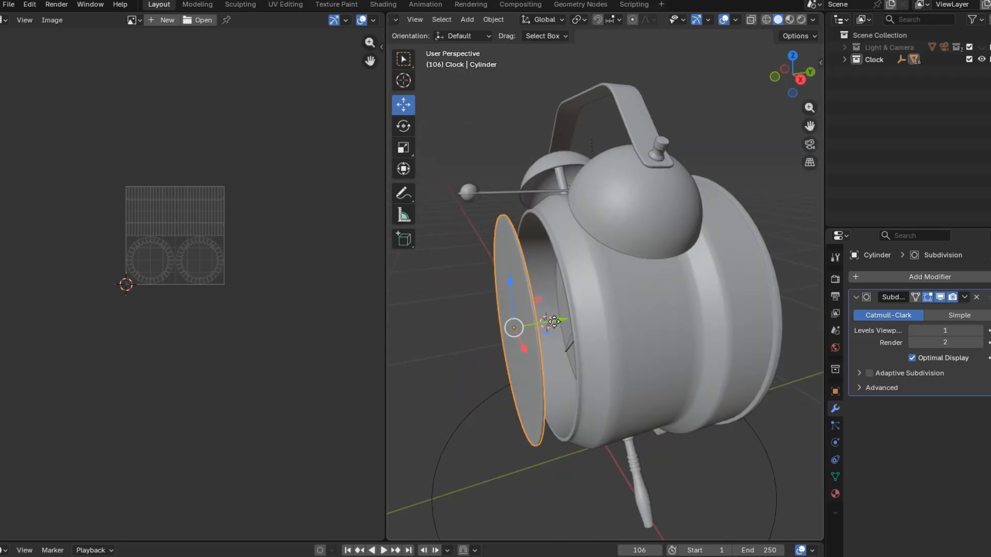
key("g")
key("y")
left_click(574, 325)
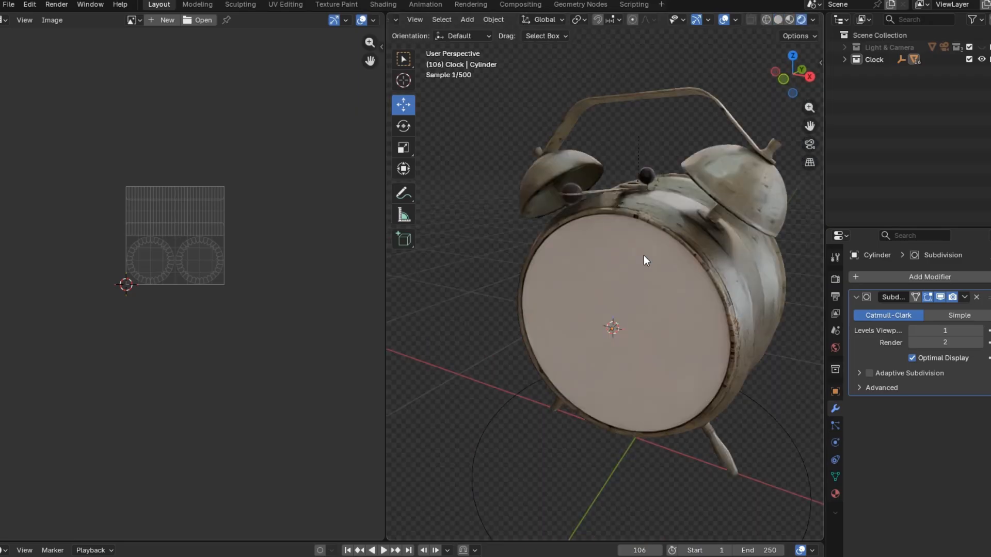
left_click(6, 19)
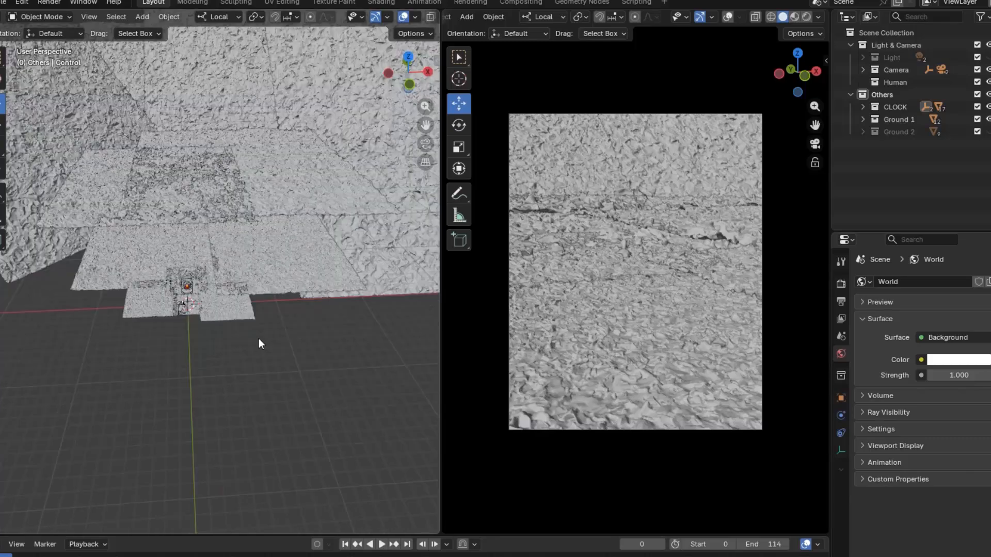
scroll(186, 312, "up", 10)
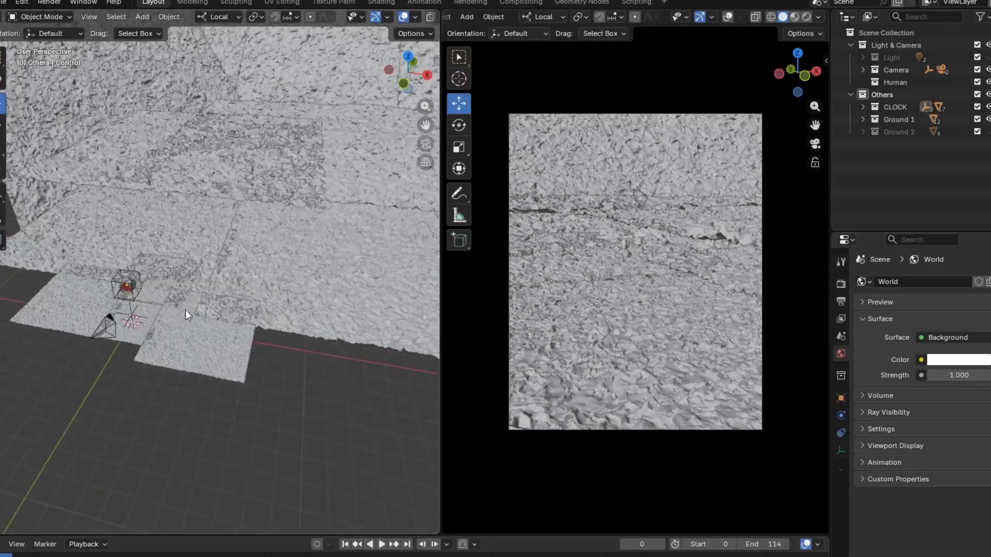
Step: Hide the CLOCK collection and show the camera view in rendered shading to preview the leafy ground
left_click(987, 109)
scroll(243, 291, "down", 4)
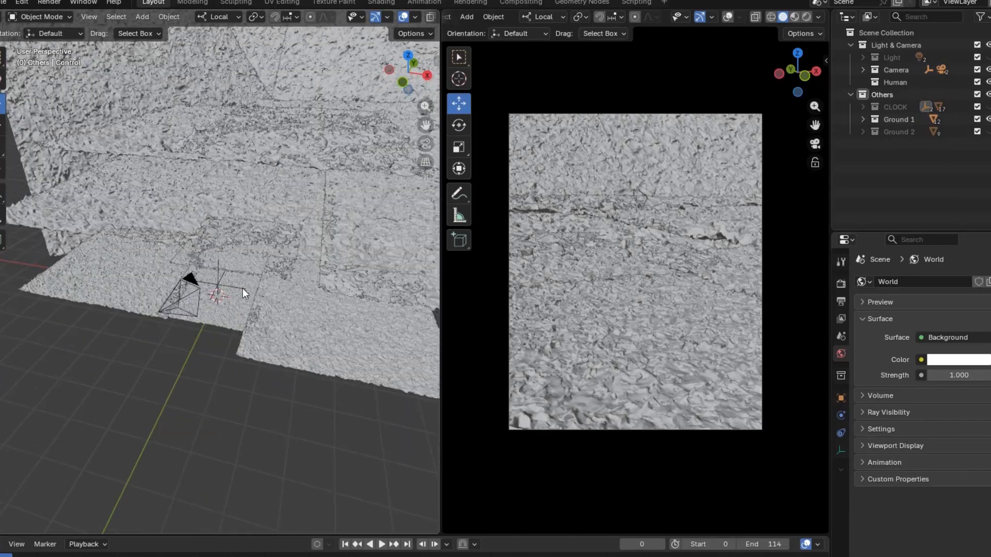
middle_click_drag(243, 291, 192, 408, "shift")
mouse_move(202, 238)
middle_mouse_down()
mouse_move(248, 218)
mouse_move(206, 222)
middle_mouse_up()
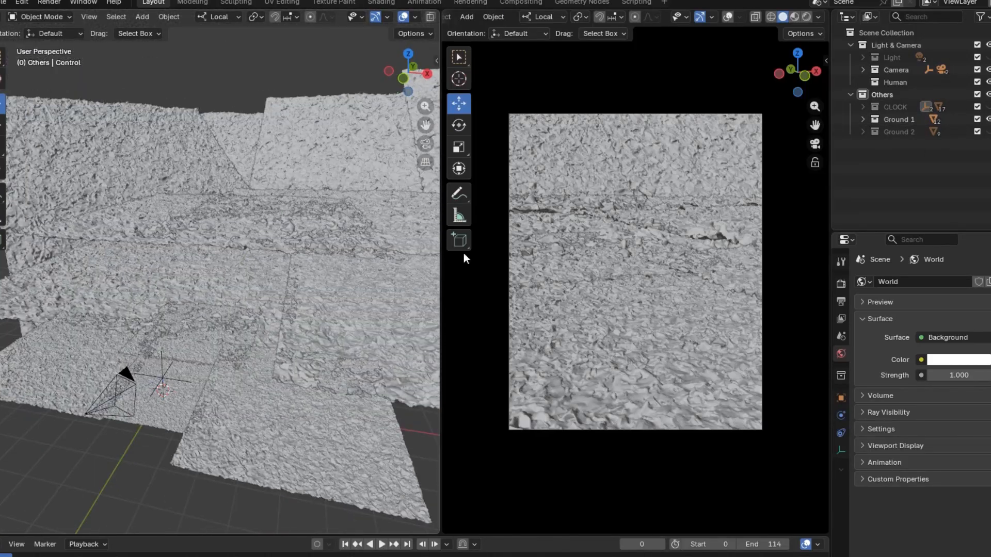
left_click(806, 17)
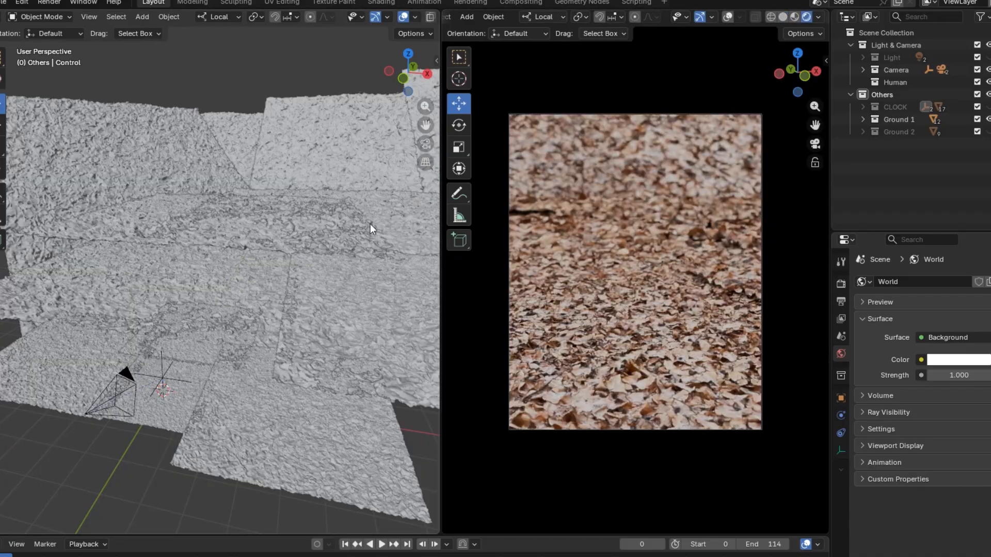
mouse_move(173, 335)
middle_mouse_down()
mouse_move(193, 374)
mouse_move(227, 333)
middle_mouse_up()
middle_click_drag(590, 333, 621, 287)
key("KP_0")
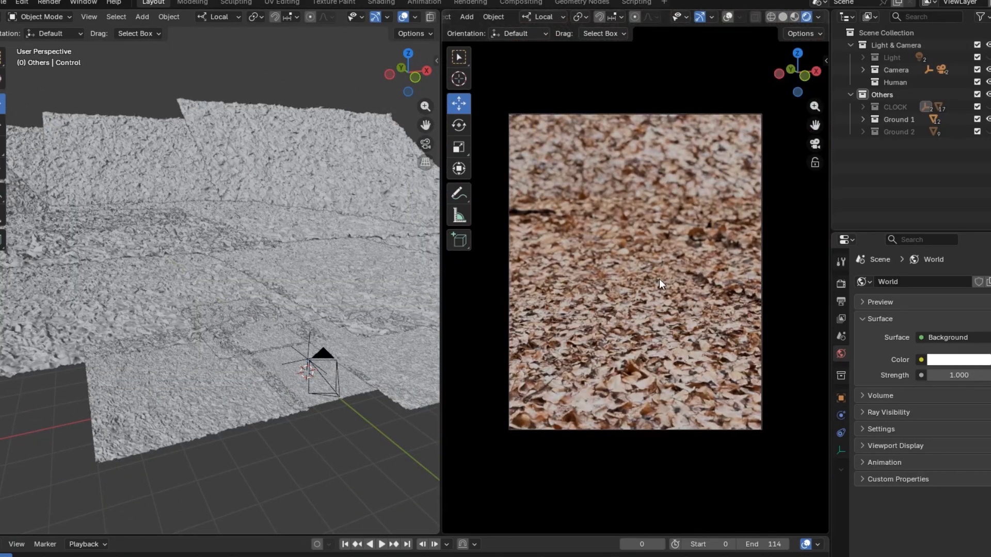
Step: Show the Ground 2 collection, then bring back the CLOCK collection
left_click(988, 132)
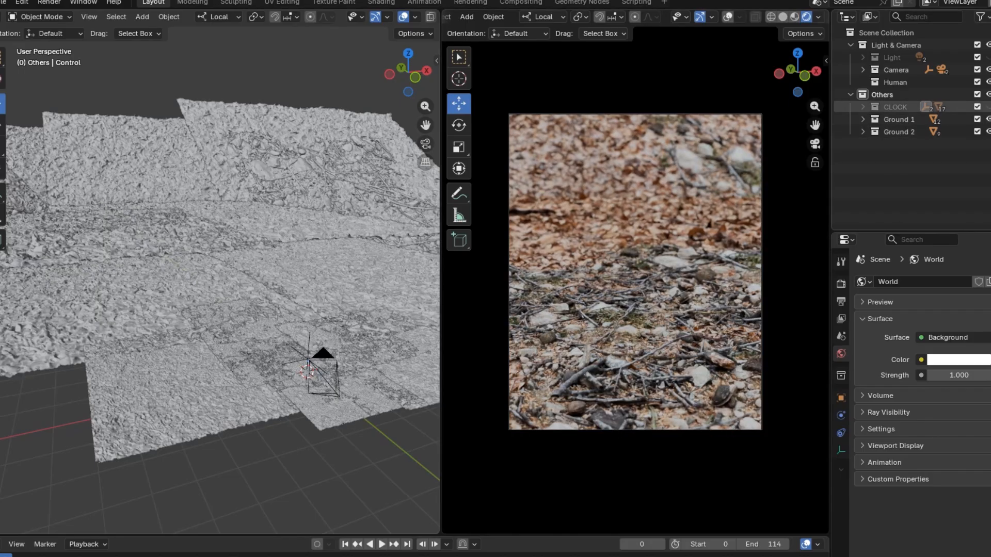
middle_click_drag(380, 387, 201, 423)
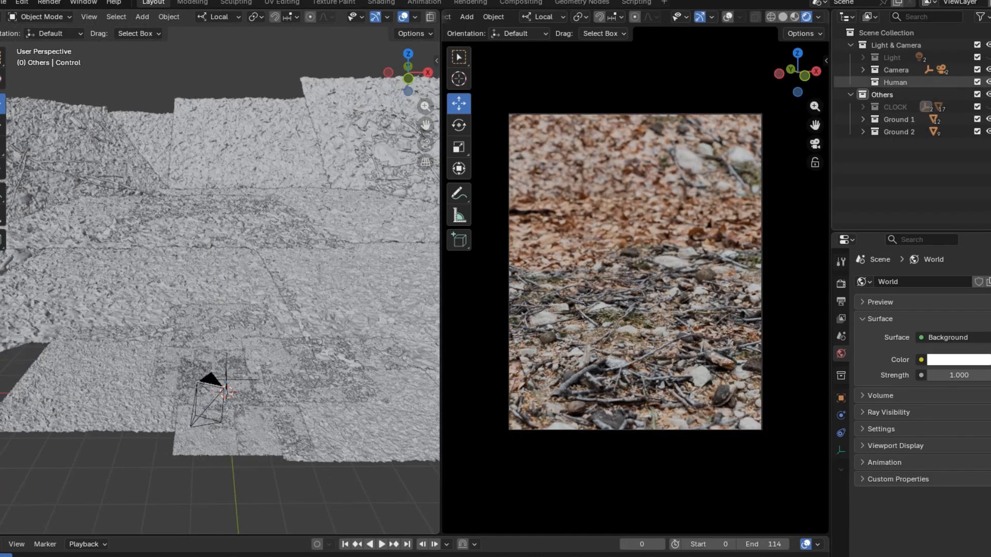
middle_click_drag(219, 327, 321, 272)
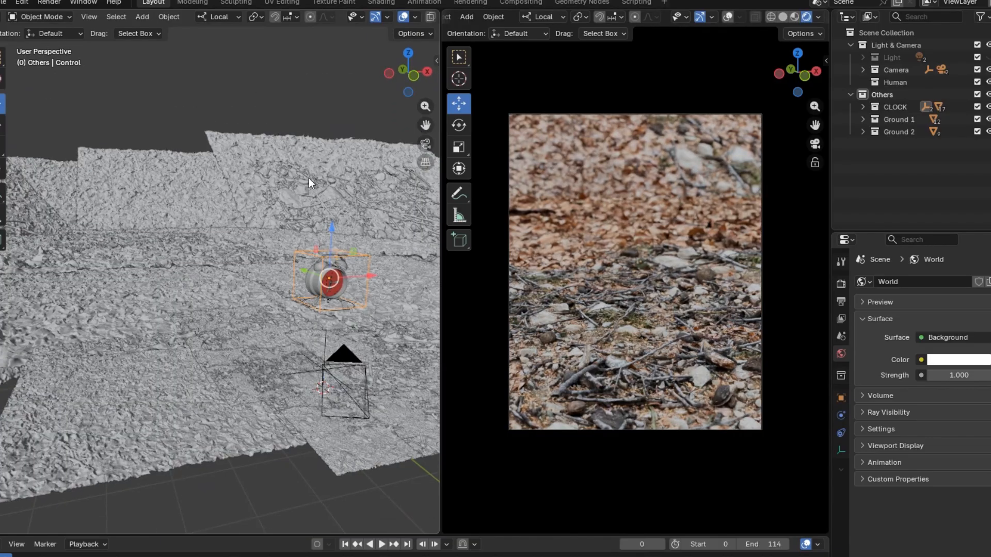
Step: Lower the clock's control object along Z onto the ground and fine-tune its height
left_click_drag(338, 228, 350, 326)
scroll(227, 298, "up", 4)
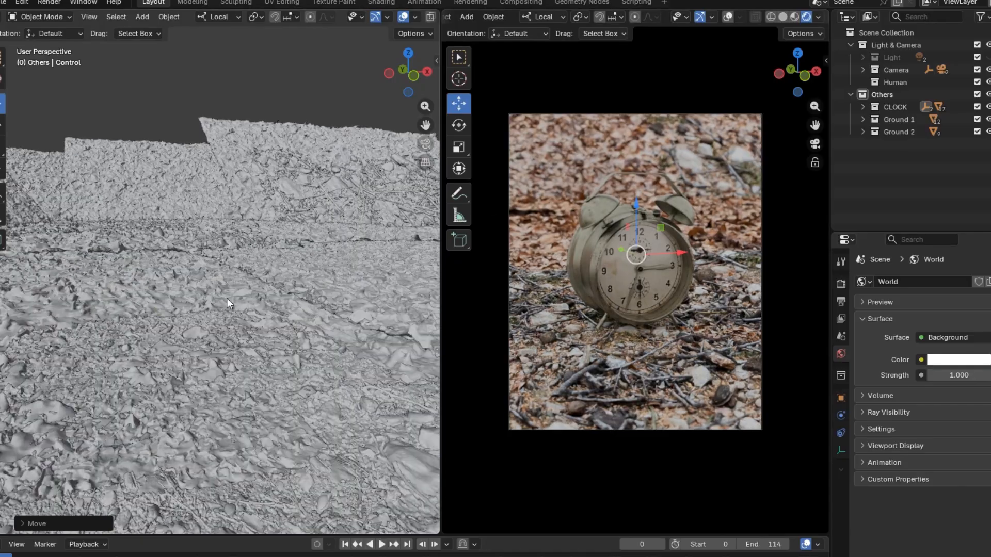
middle_click_drag(227, 298, 200, 275, "shift")
scroll(227, 276, "up", 3)
key("g")
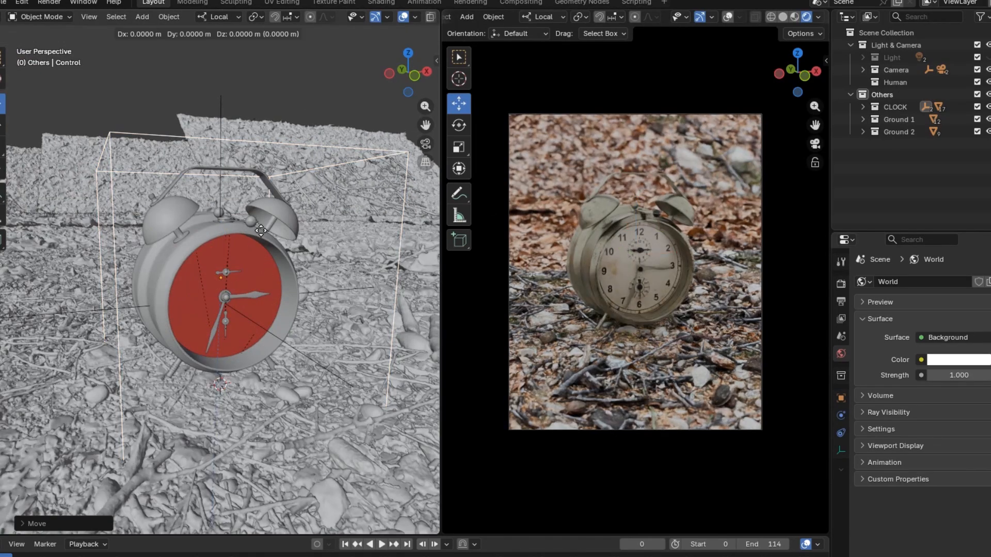
key("z")
left_click(262, 224)
Step: Set the focal length of Camera.001 to 70 mm
left_click(862, 70)
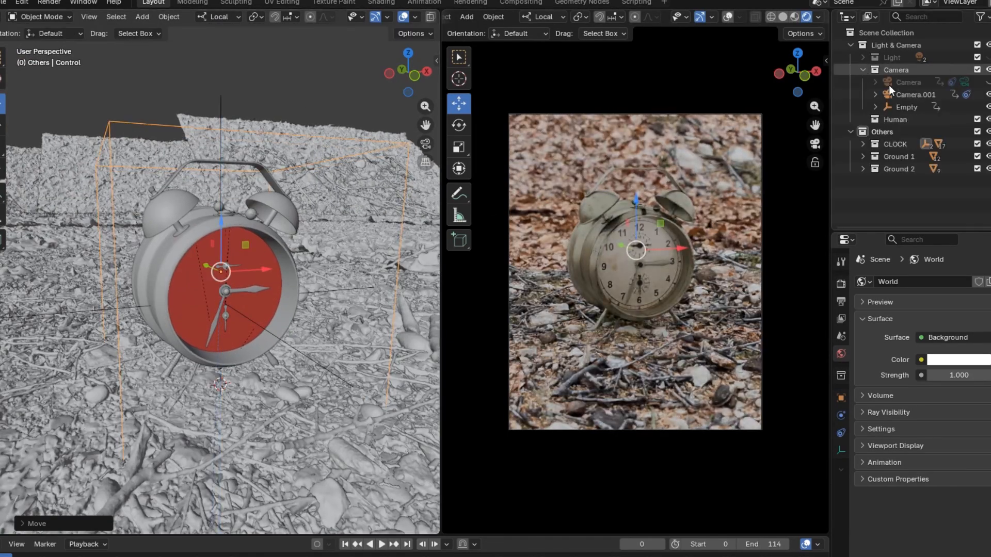
left_click(908, 94)
left_click(841, 450)
left_click(914, 333)
type("70")
key("Return")
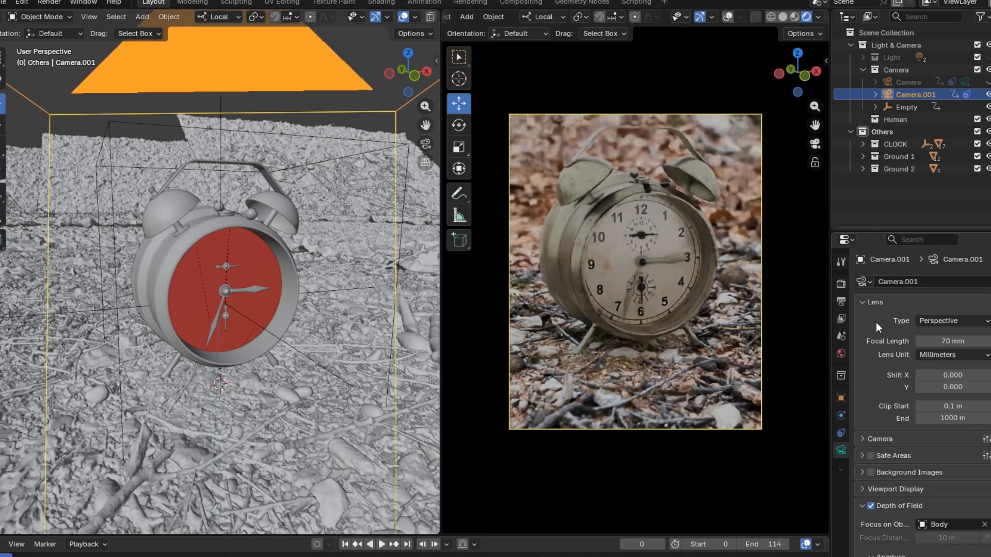
scroll(414, 274, "down", 5)
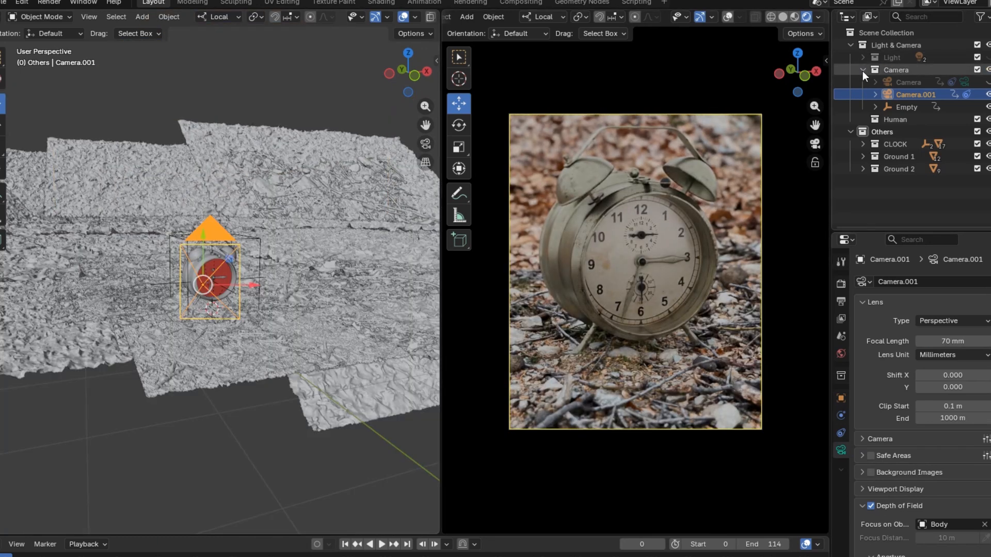
left_click(863, 70)
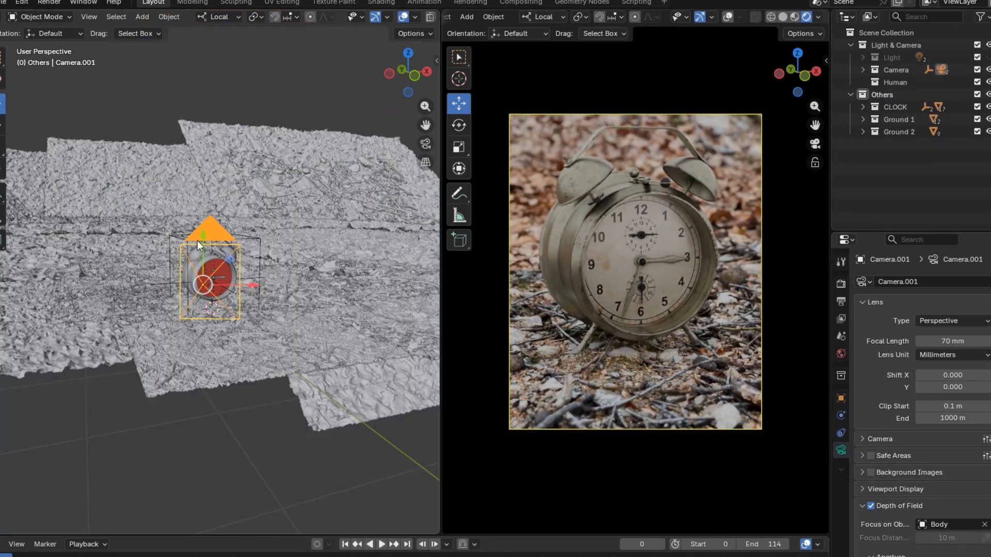
Step: Connect the HDR environment texture's colour to the Background colour in the World shader nodes
left_click(11, 17)
left_click(42, 111)
left_click(255, 332)
key("n")
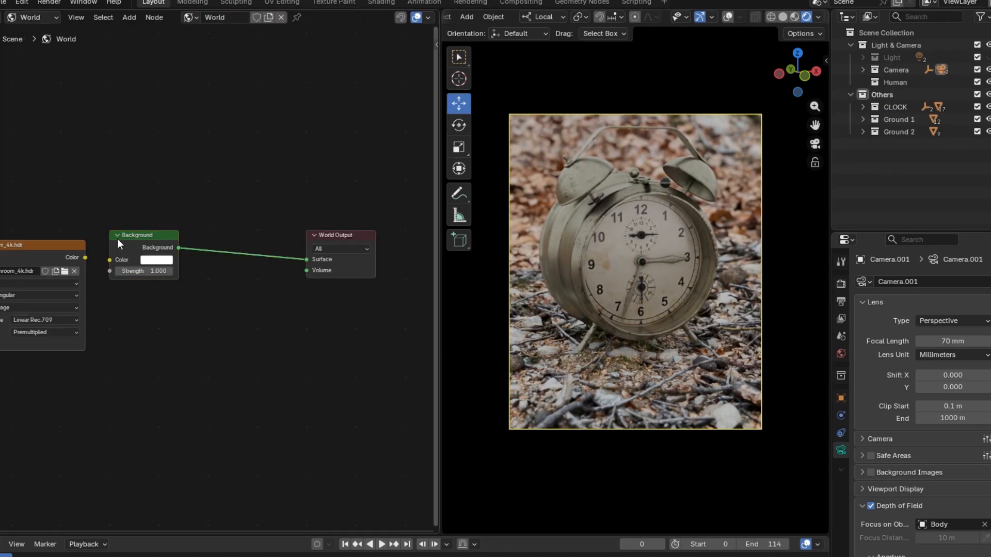
left_click_drag(106, 264, 109, 260)
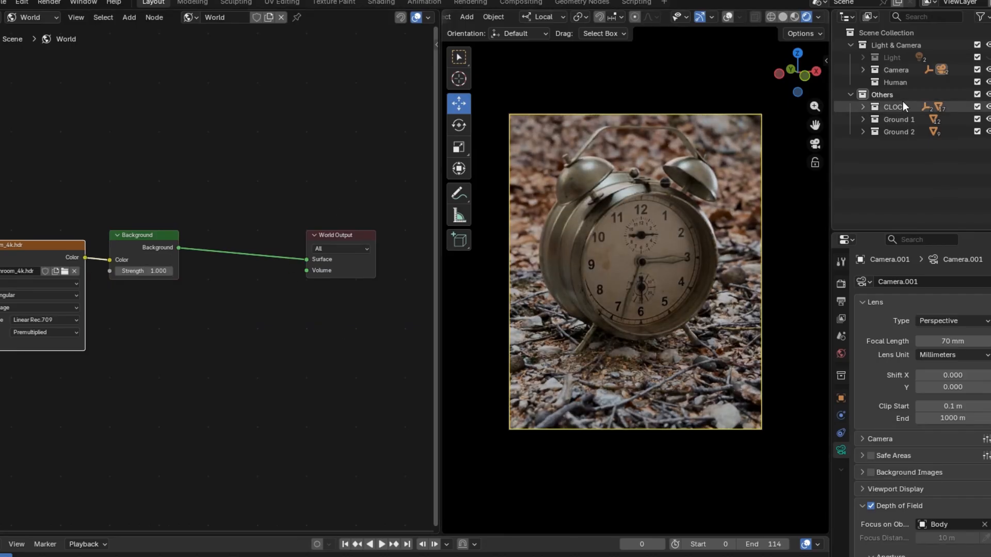
Step: Return the node area to a 3D viewport and show the Light collection
left_click(11, 16)
left_click(43, 53)
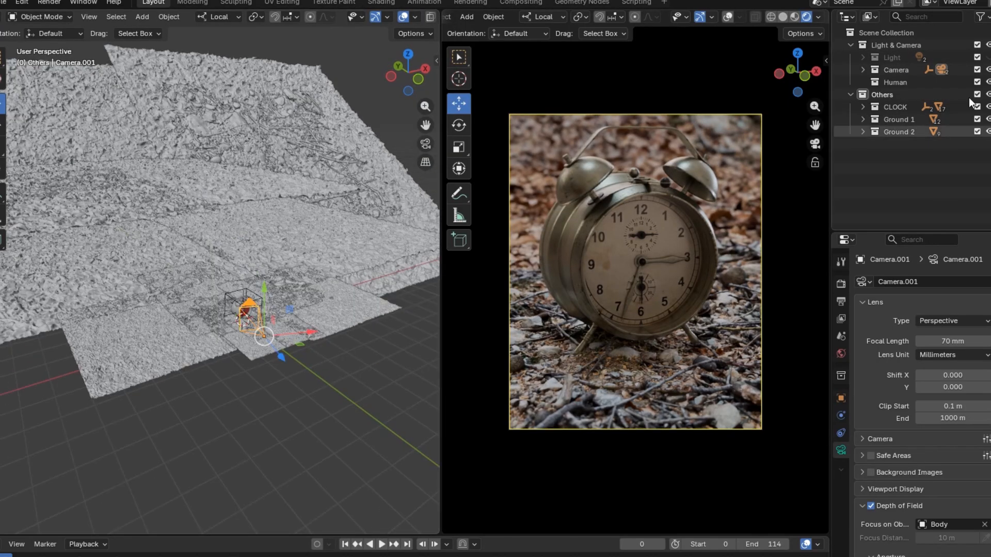
key("alt+h")
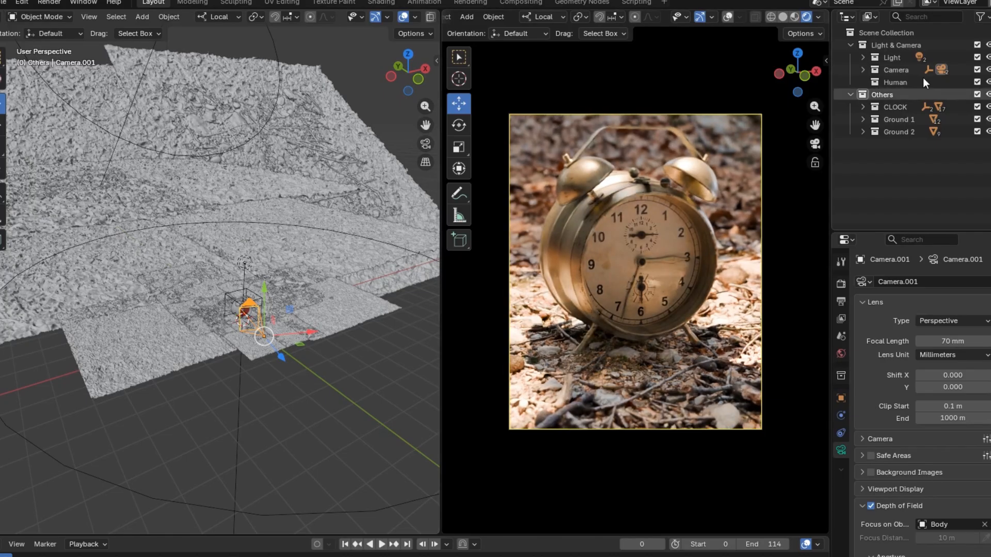
Step: Connect the Animated_leaves5.jpg colour to the Spot light's Emission colour and try shifting its mapping along X
left_click(11, 17)
left_click(31, 118)
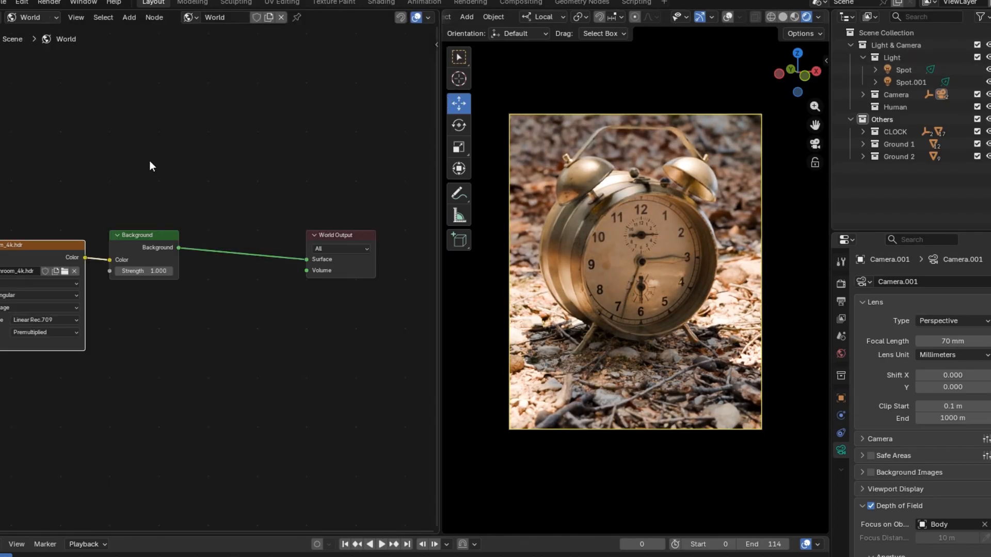
left_click(24, 18)
left_click(32, 52)
left_click(903, 71)
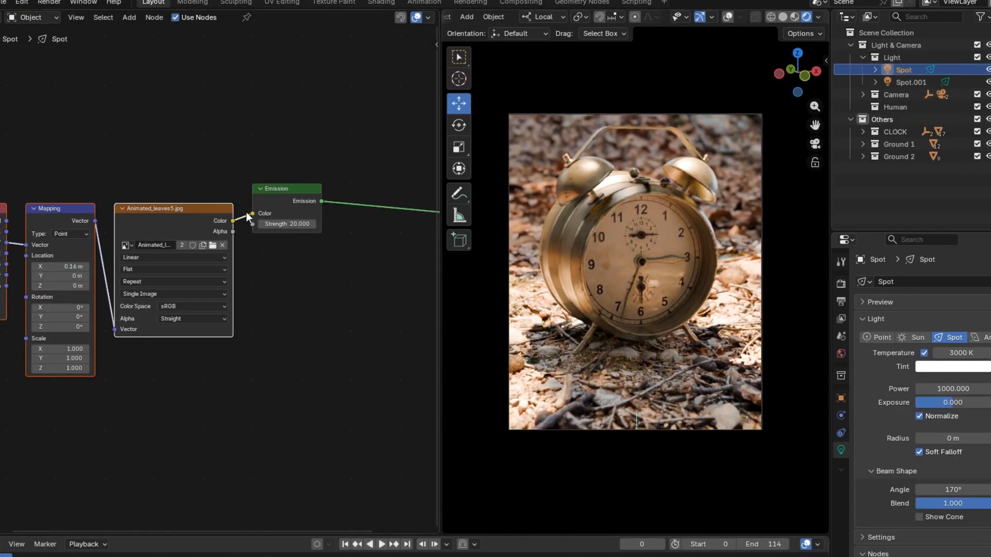
left_click_drag(233, 221, 252, 213)
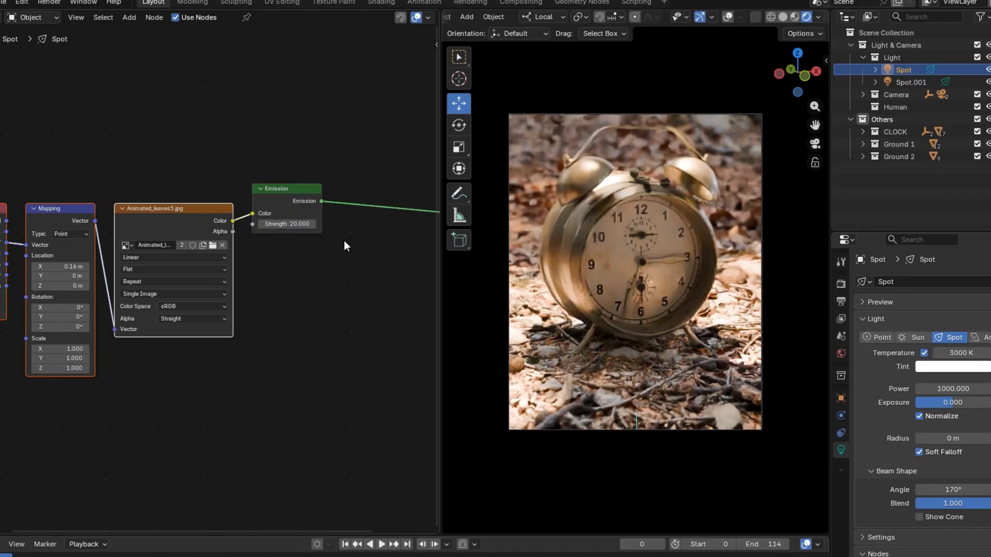
left_click_drag(59, 267, 64, 266)
right_click(65, 267)
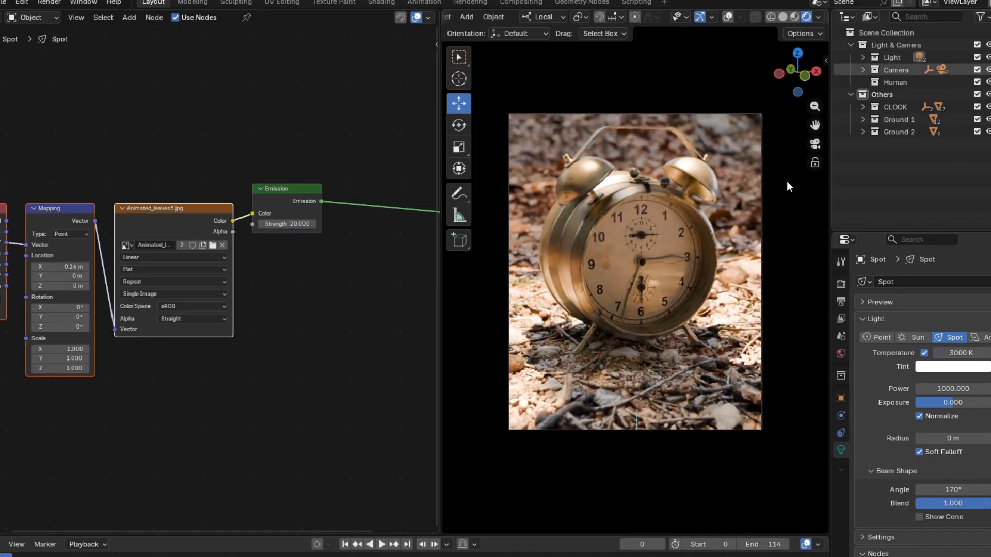
Step: Collapse the scene collections, widen the camera viewport over the node area and switch it to solid shading
left_click(850, 47)
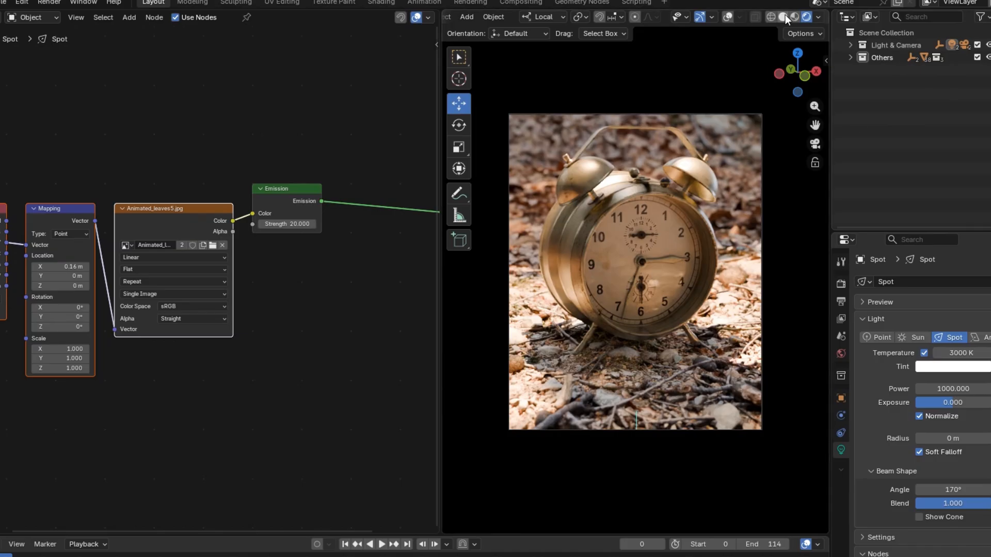
left_click_drag(437, 288, 171, 284)
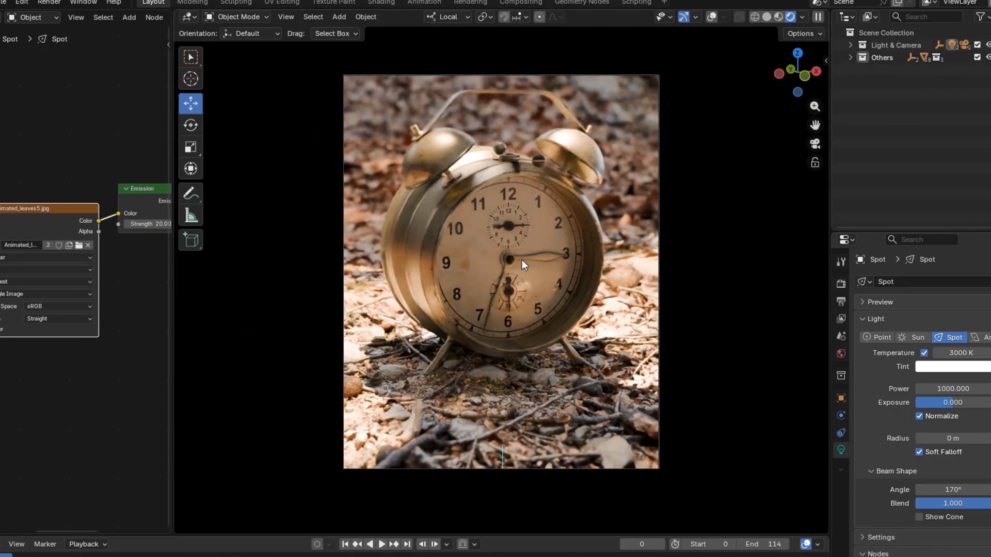
left_click(766, 17)
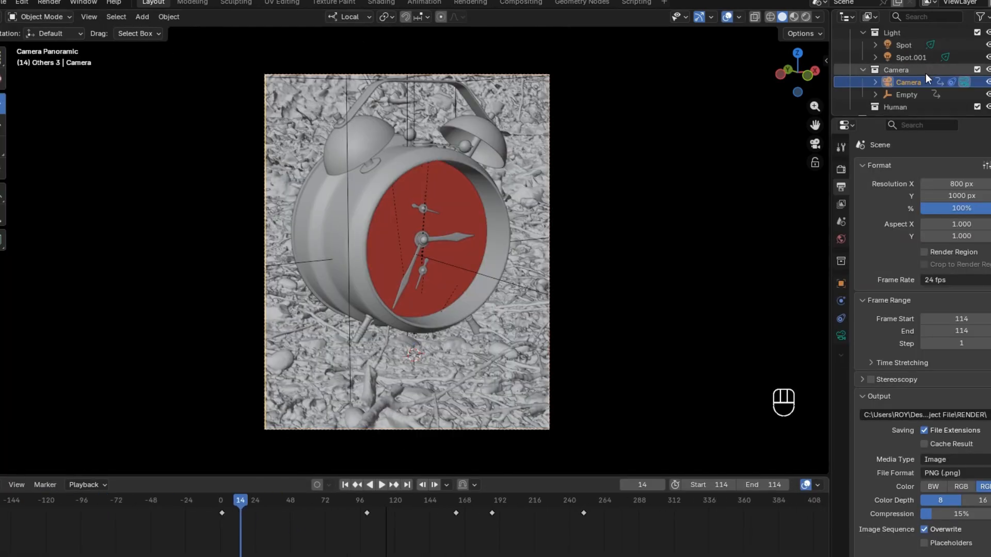
Step: Show the Graph Editor in place of the timeline, enlarge it, and view the animation curves of the Camera and the Empty
left_click(1, 485)
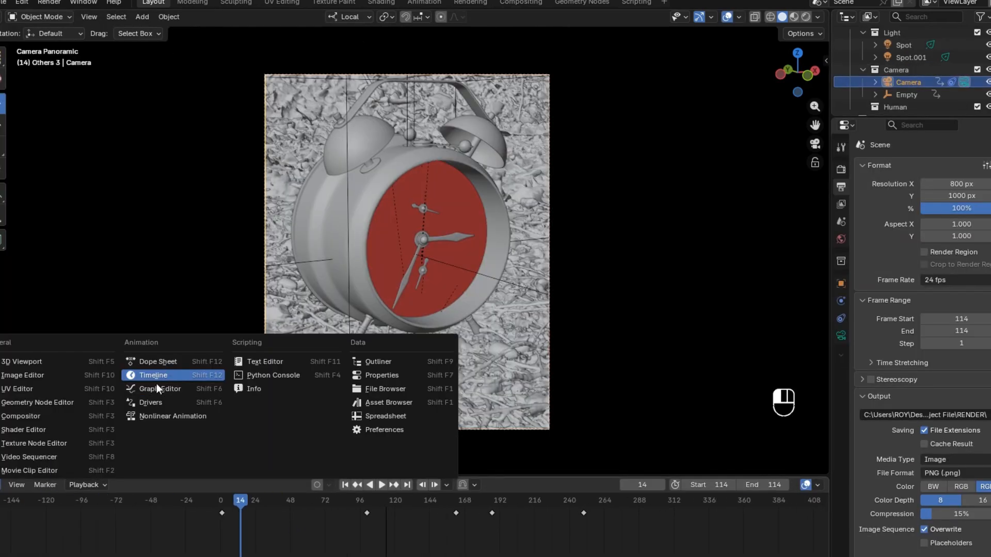
left_click(158, 388)
left_click_drag(173, 475, 221, 416)
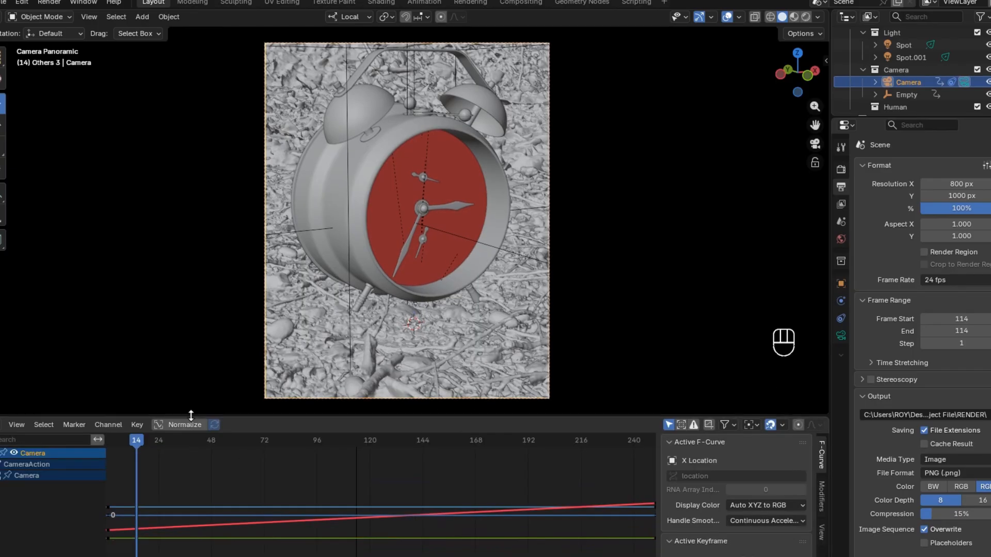
left_click(905, 96)
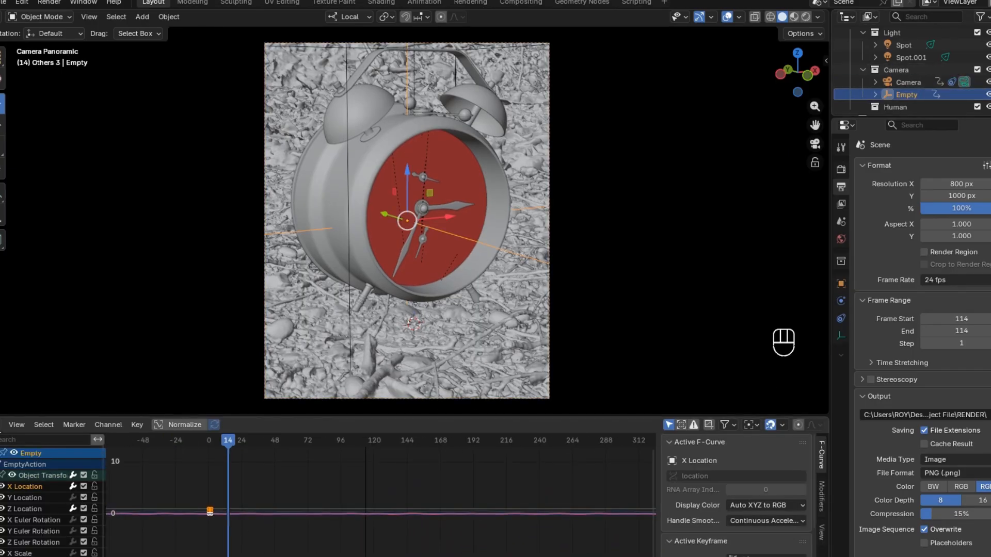
Step: Return the graph area to the Timeline, set the frame range from 0 to 250, and play the camera animation
left_click(2, 424)
left_click(196, 471)
type("0")
key("Return")
double_click(763, 425)
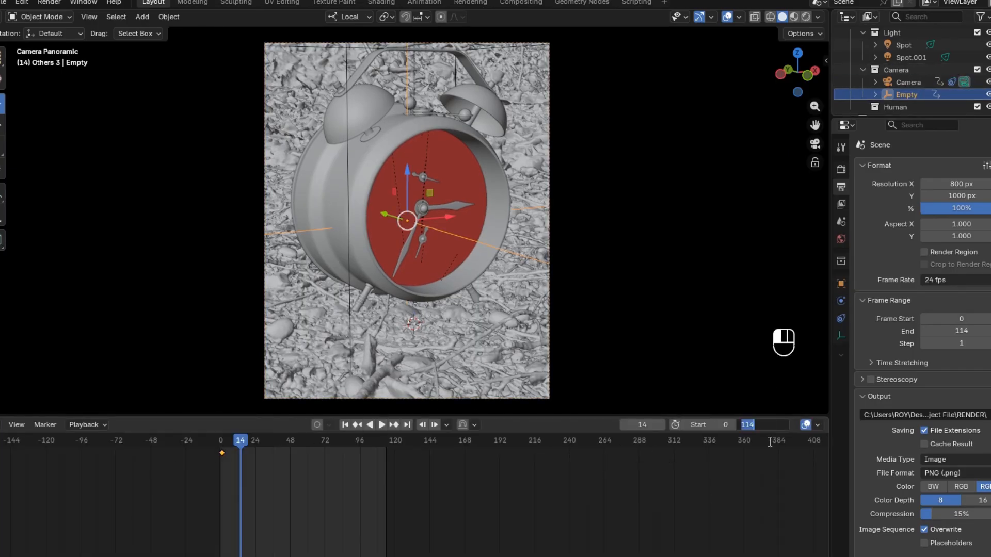
type("250")
key("Return")
left_click(382, 425)
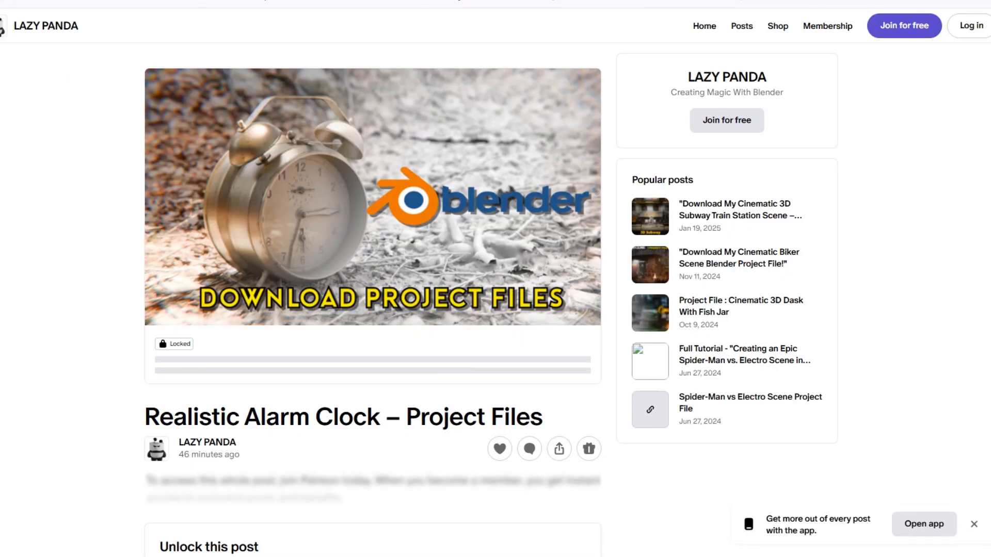
Step: Look through the Realistic Alarm Clock project files post and the creator's recent posts and popular products on Patreon
scroll(104, 255, "down", 5)
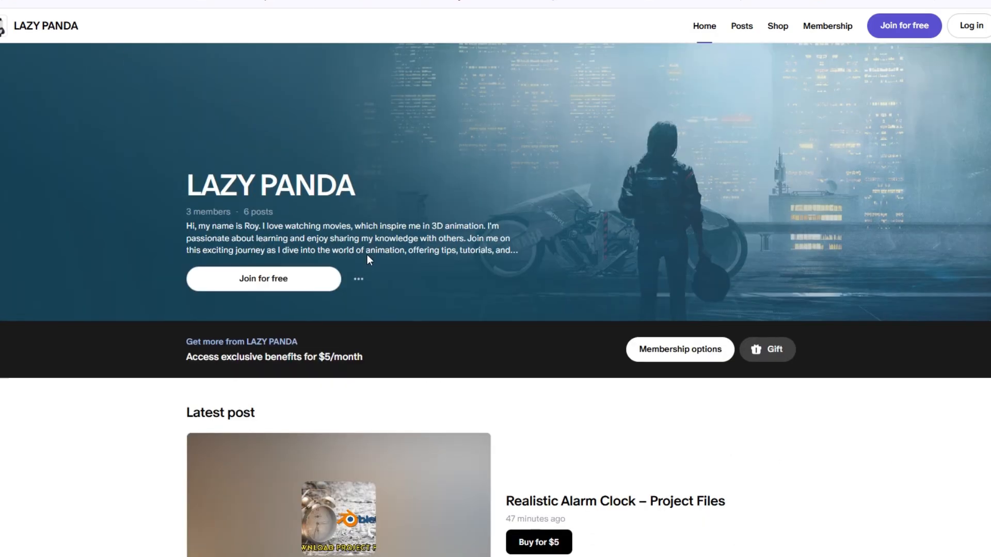
scroll(366, 255, "down", 3)
scroll(366, 269, "down", 8)
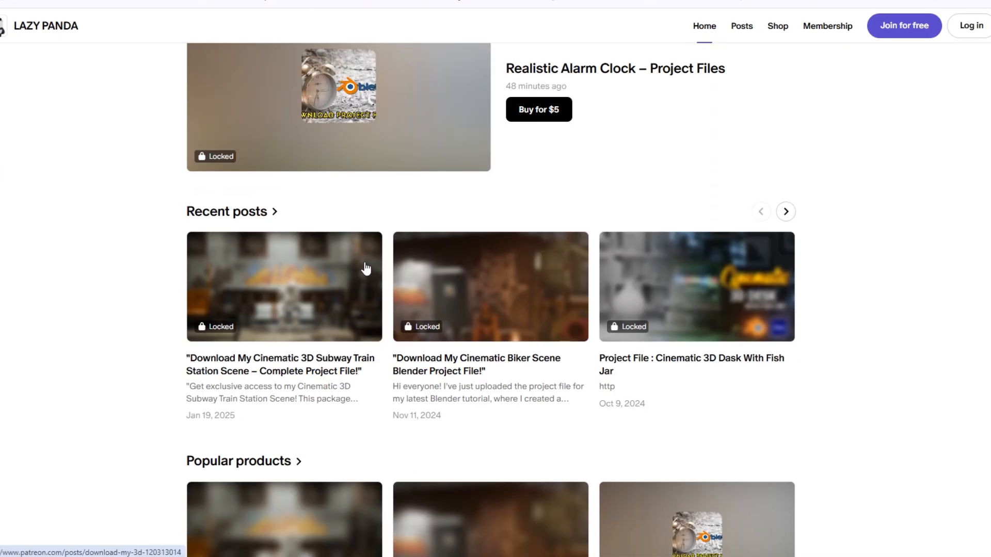
scroll(541, 274, "down", 3)
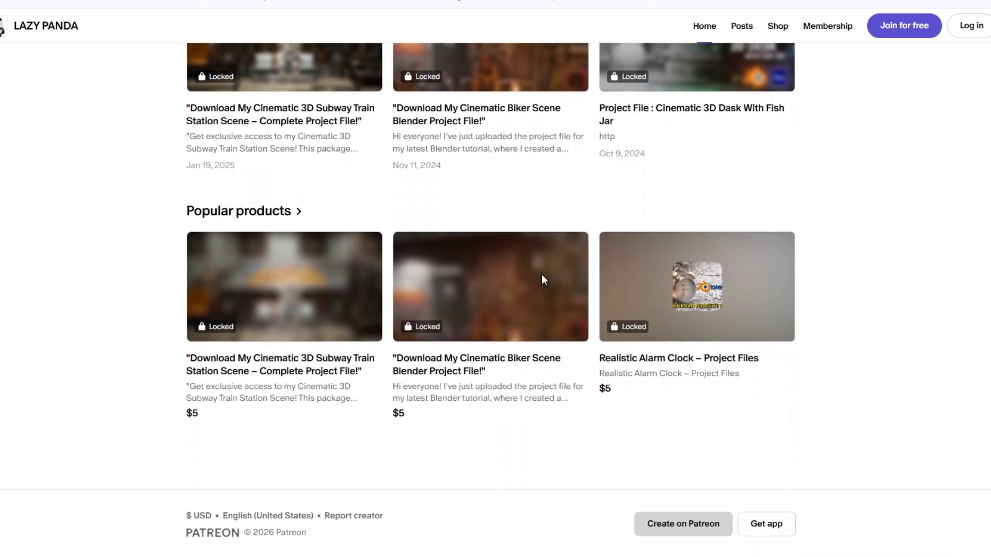